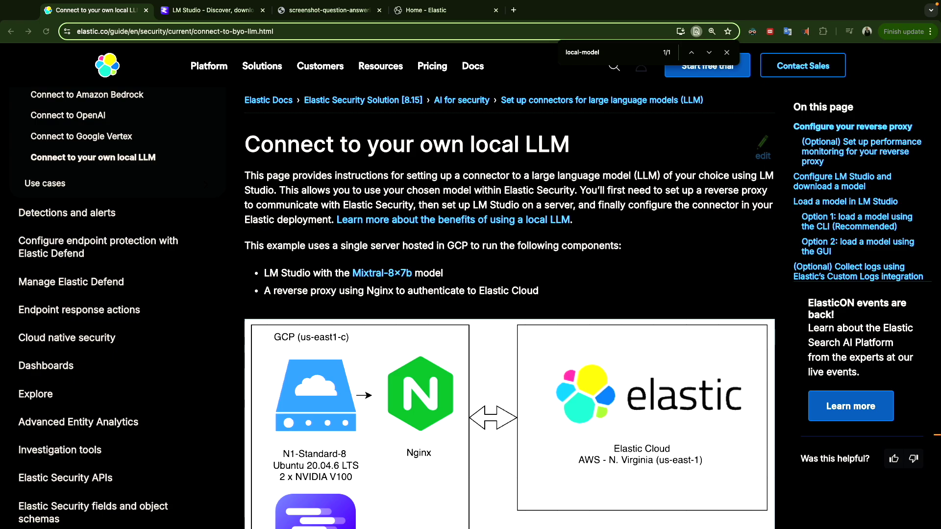
# Review the local LLM guide's architecture, reverse proxy and LM Studio setup sections, including the LM Studio download page
pyautogui.scroll(-4, 588, 351)
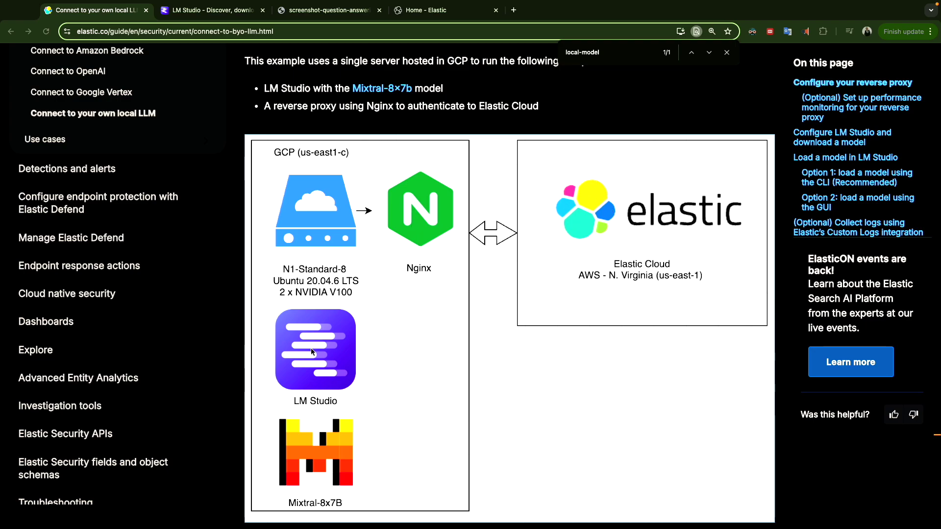
pyautogui.scroll(-6, 310, 447)
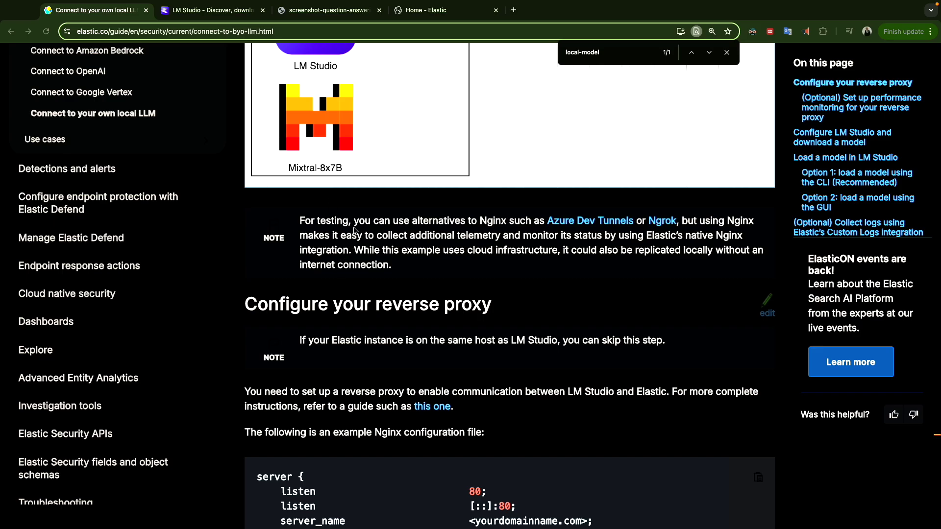
pyautogui.scroll(-15, 348, 247)
pyautogui.scroll(-3, 353, 231)
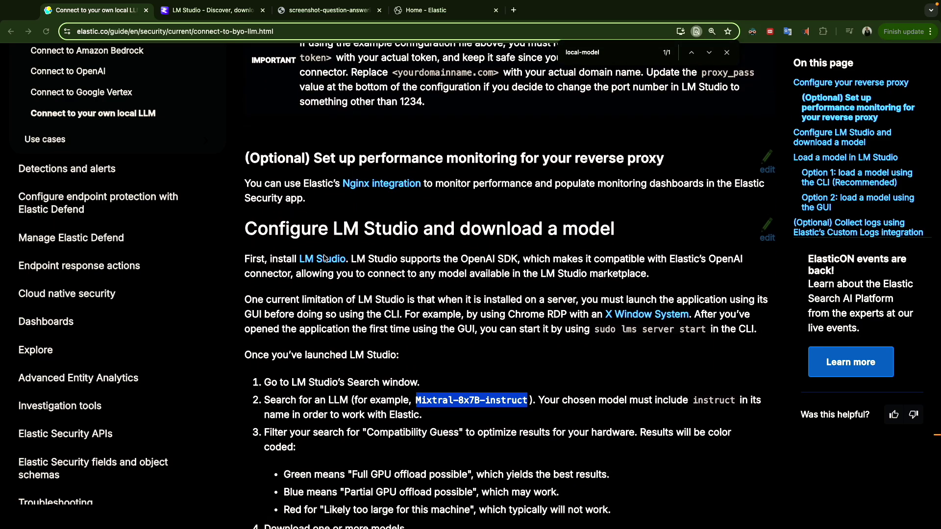
pyautogui.click(211, 10)
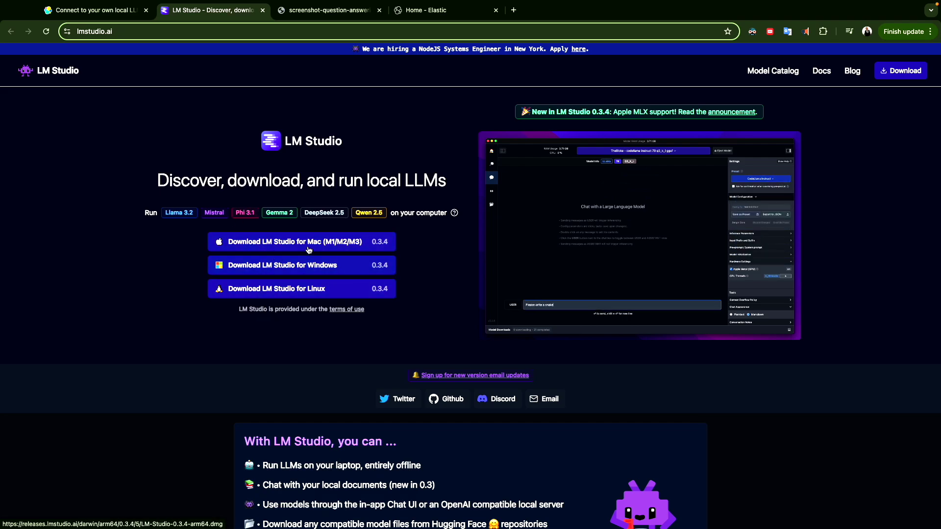
pyautogui.click(96, 10)
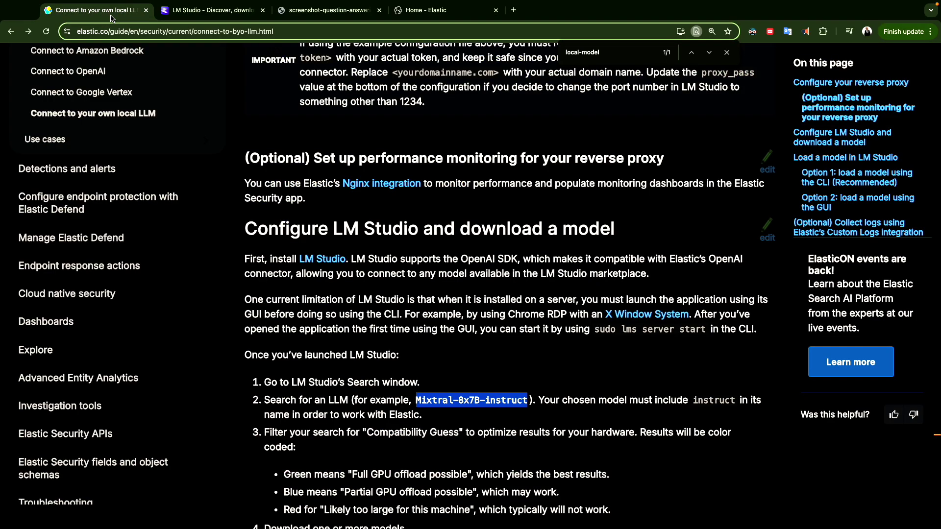
pyautogui.scroll(-2, 346, 308)
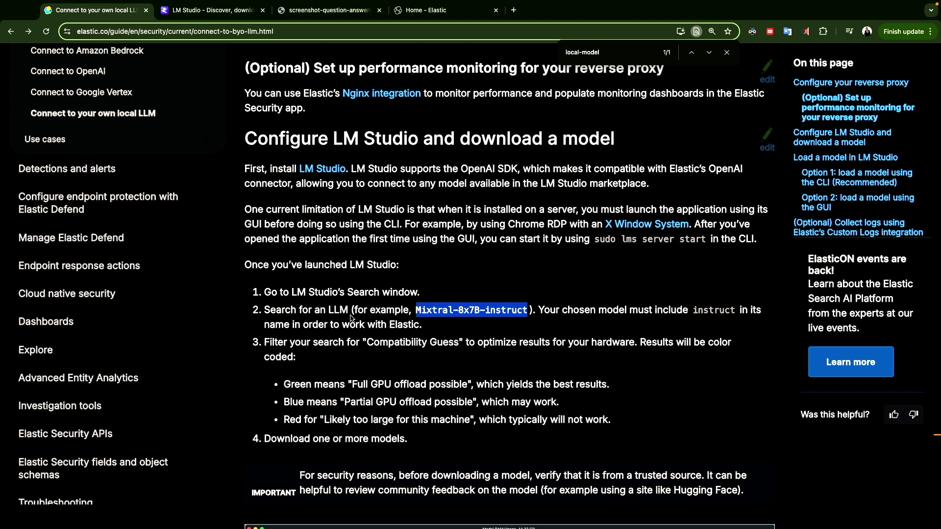
# Copy the example model name Mixtral-8x7B-instruct from the guide's setup instructions and switch to LM Studio
pyautogui.click(425, 314)
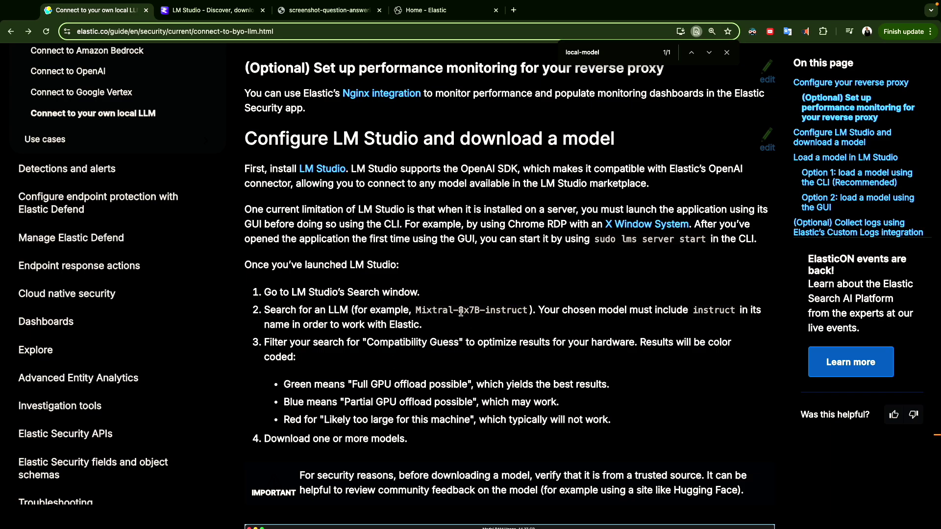
pyautogui.moveTo(416, 310); pyautogui.dragTo(530, 312)
pyautogui.press('super+c')
pyautogui.hotkey('ctrl', 'Left')
pyautogui.hotkey('ctrl', 'Right')
pyautogui.hotkey('ctrl', 'Right')
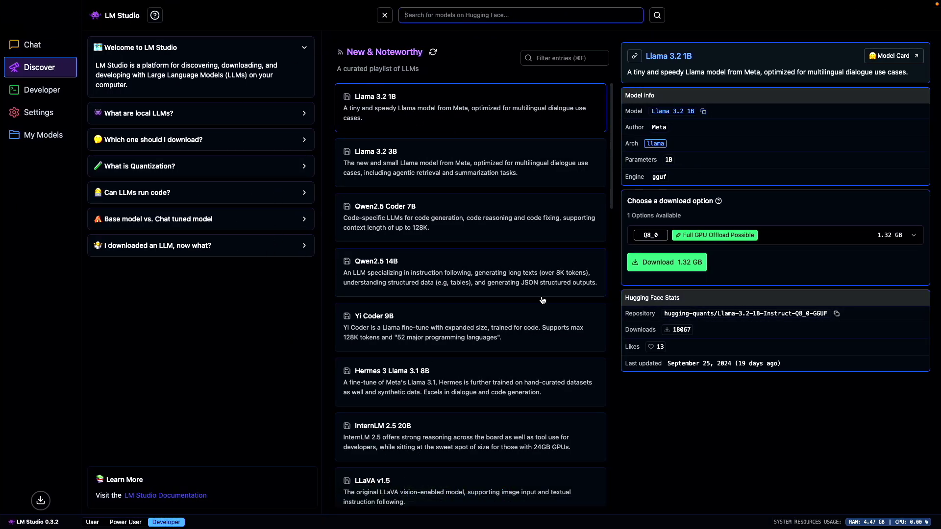
# Search LM Studio's Discover models for the copied name Mixtral-8x7B-instruct
pyautogui.click(37, 44)
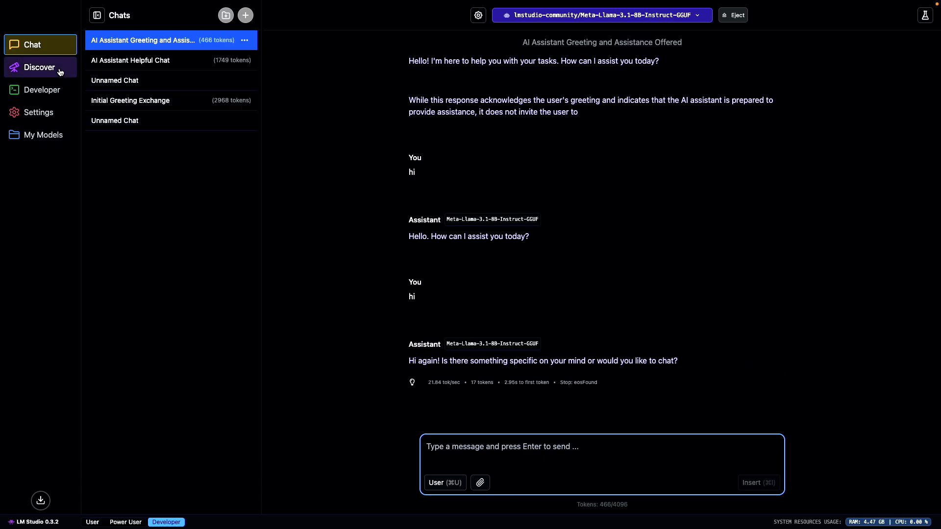
pyautogui.click(37, 72)
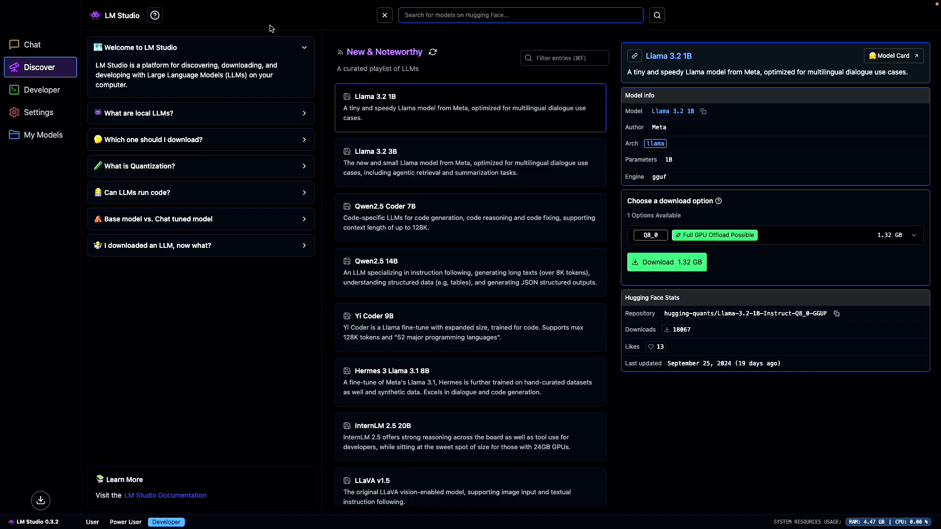
pyautogui.click(443, 16)
pyautogui.press('super+v')
pyautogui.press('Return')
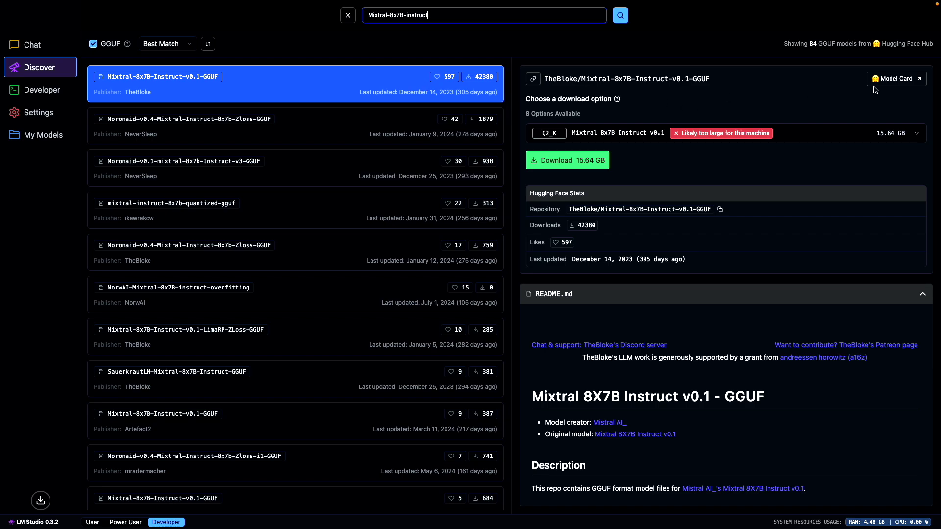
# View the Hugging Face model card for TheBloke/Mixtral-8x7B-Instruct-v0.1-GGUF in a new browser tab, return to LM Studio and dismiss the model card link
pyautogui.click(897, 83)
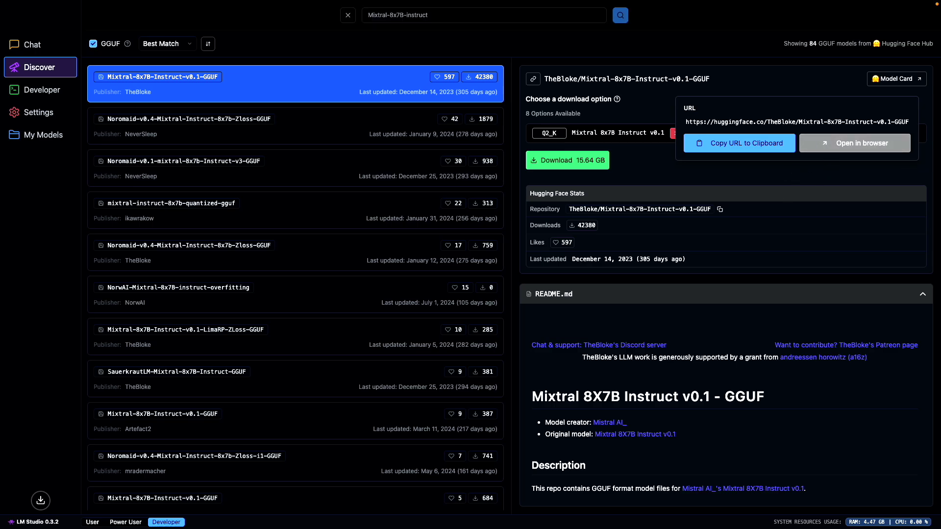
pyautogui.hotkey('ctrl', 'Left')
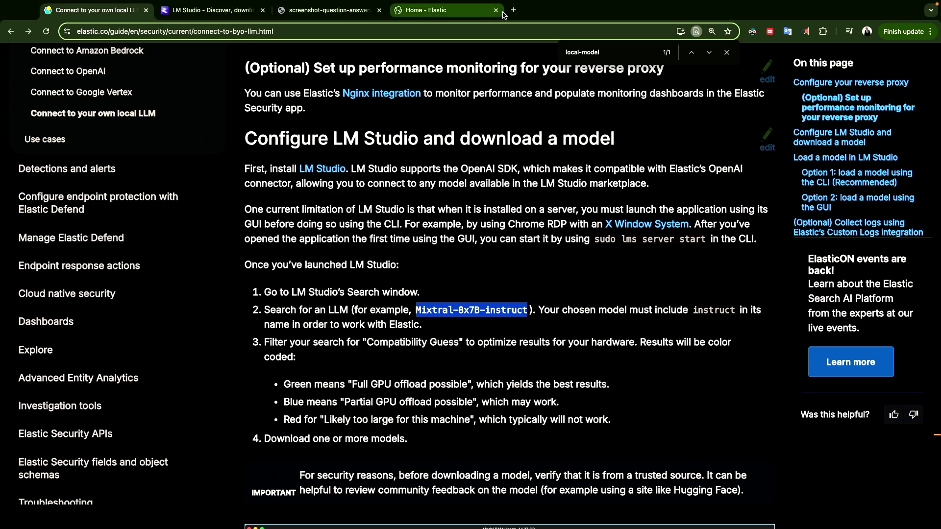
pyautogui.click(511, 13)
pyautogui.write('https://huggingface.co/TheBloke/Mixtral-8x7B-Instruct-v0.1-GGUF')
pyautogui.press('Return')
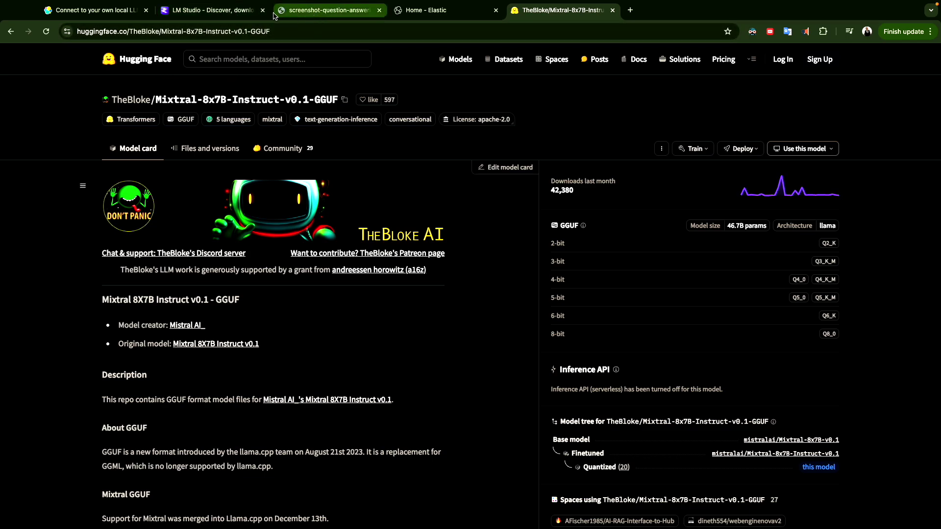
pyautogui.click(235, 13)
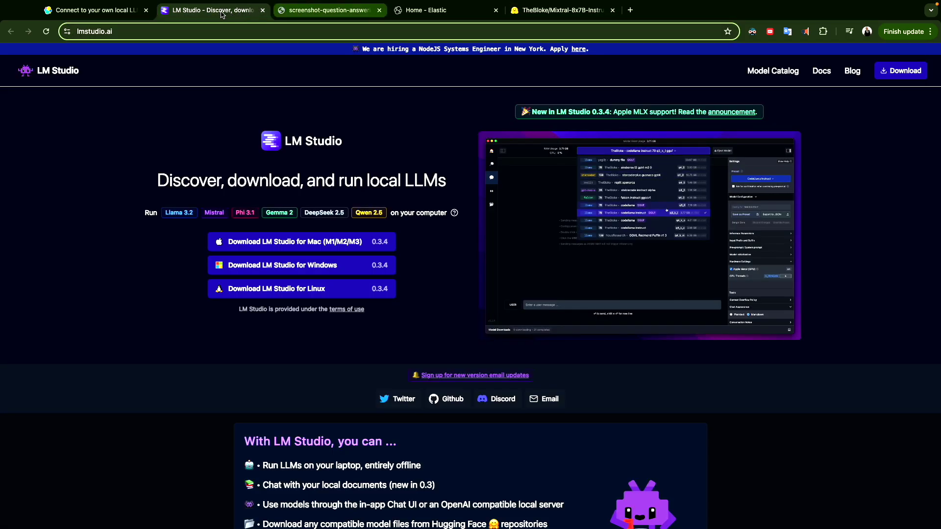
pyautogui.hotkey('ctrl', 'Right')
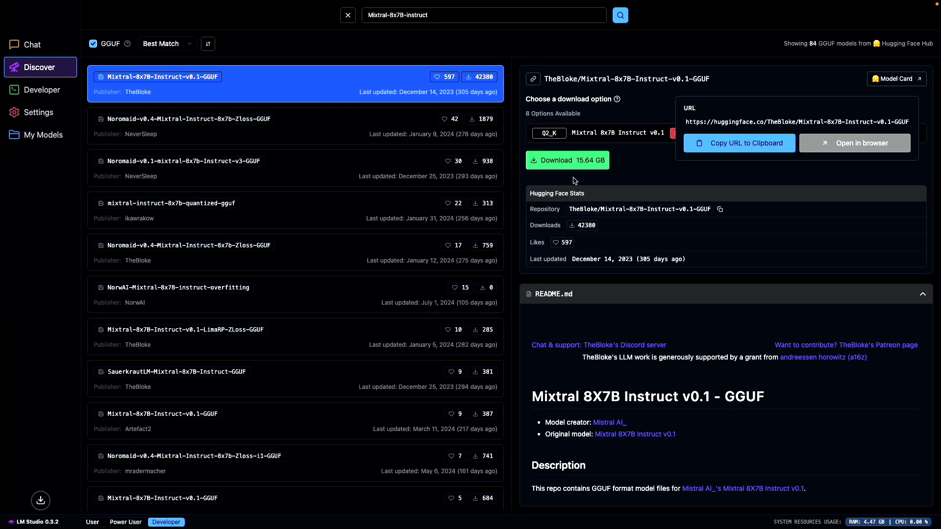
pyautogui.click(653, 170)
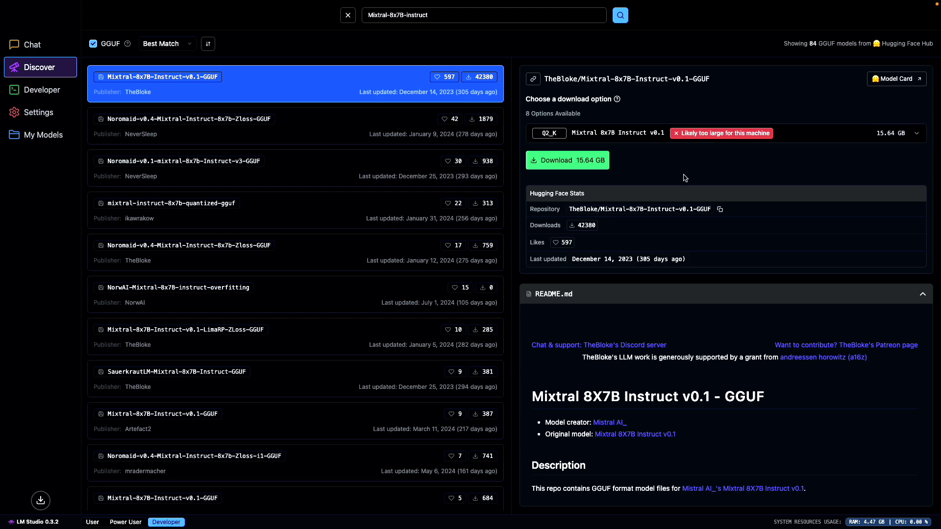
# Switch to the browser guide and highlight the example model name and the required word "instruct" in the model search instructions
pyautogui.hotkey('ctrl', 'Left')
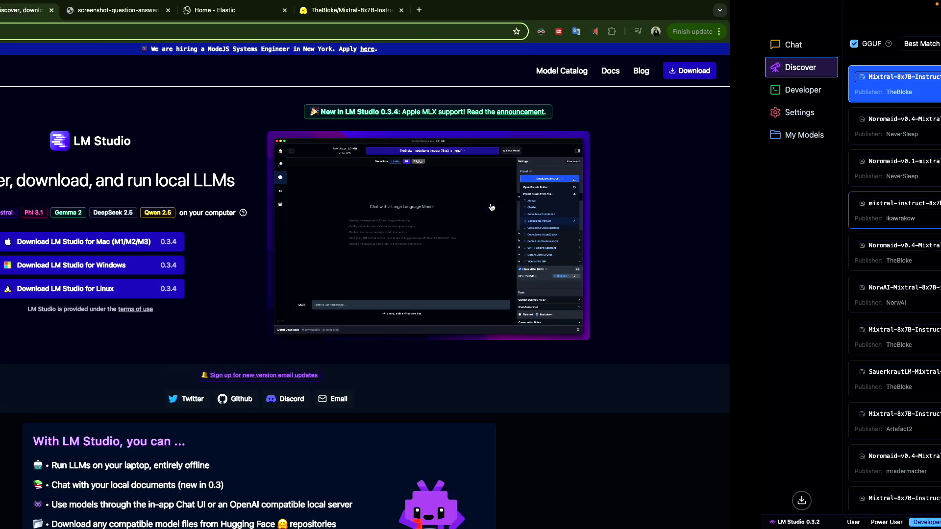
pyautogui.click(93, 10)
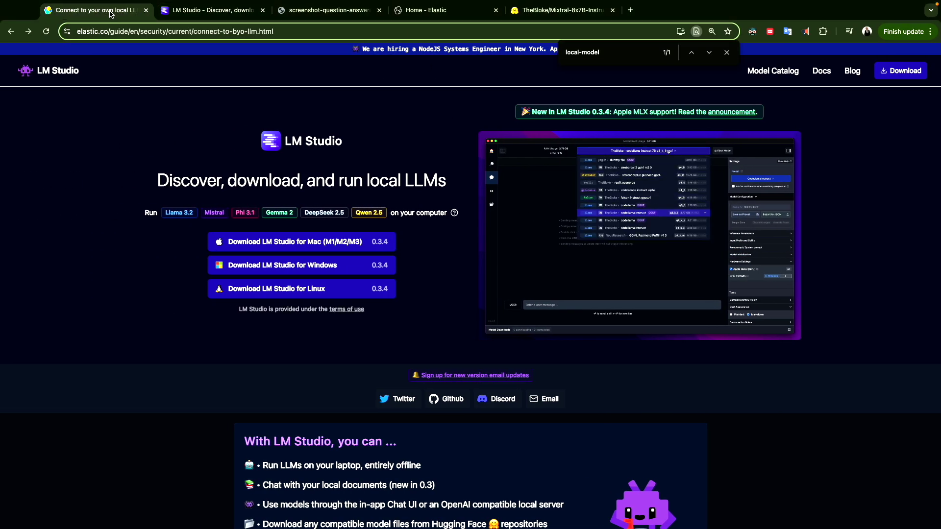
pyautogui.doubleClick(497, 310)
pyautogui.moveTo(415, 309); pyautogui.dragTo(527, 306)
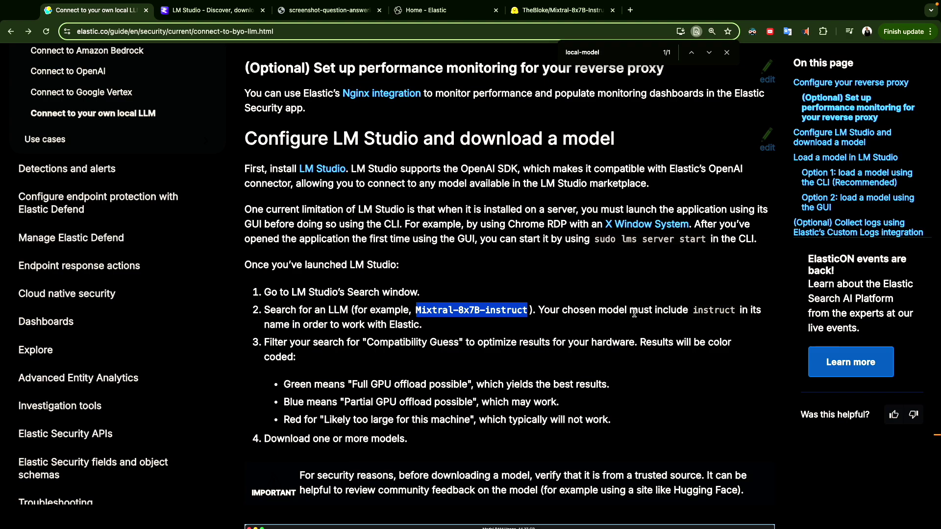
pyautogui.doubleClick(703, 310)
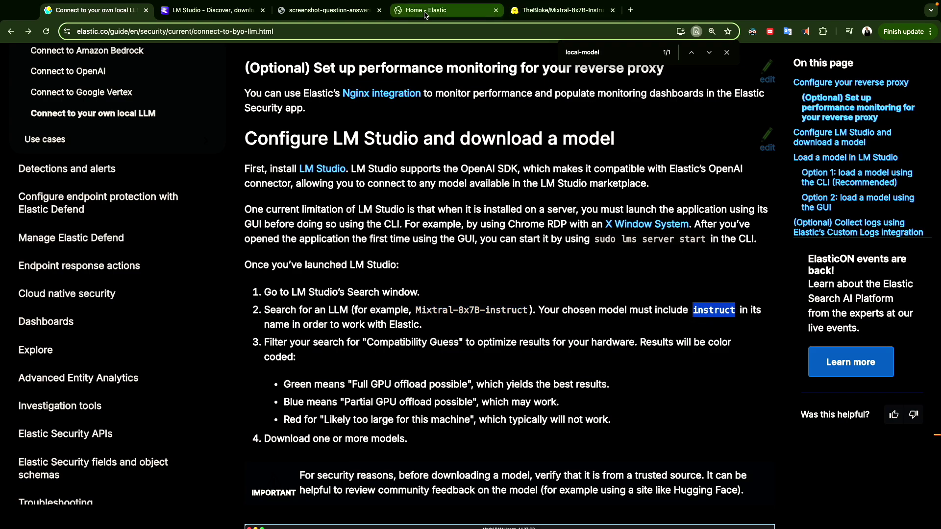
# Switch to LM Studio, search the model catalogue for "instruct" and look through the results
pyautogui.hotkey('ctrl', 'Right')
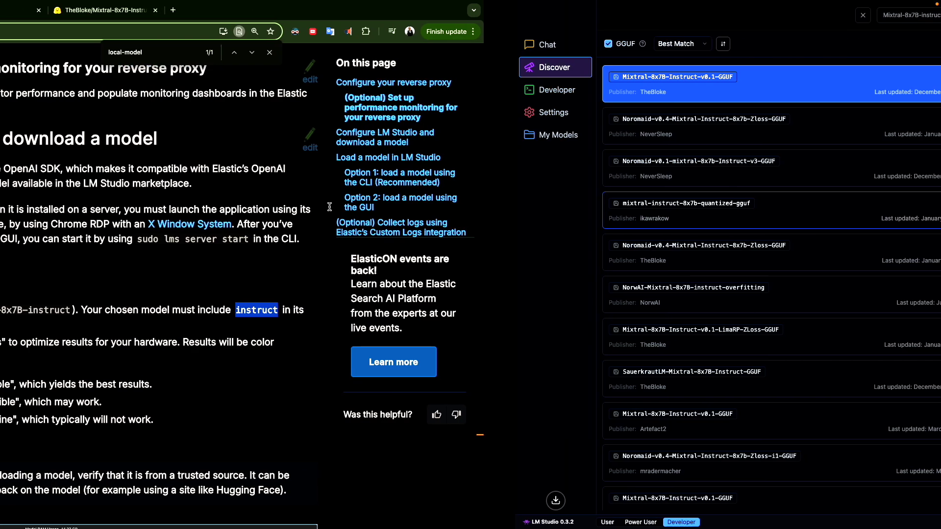
pyautogui.click(438, 16)
pyautogui.hotkey('ctrl', 'a')
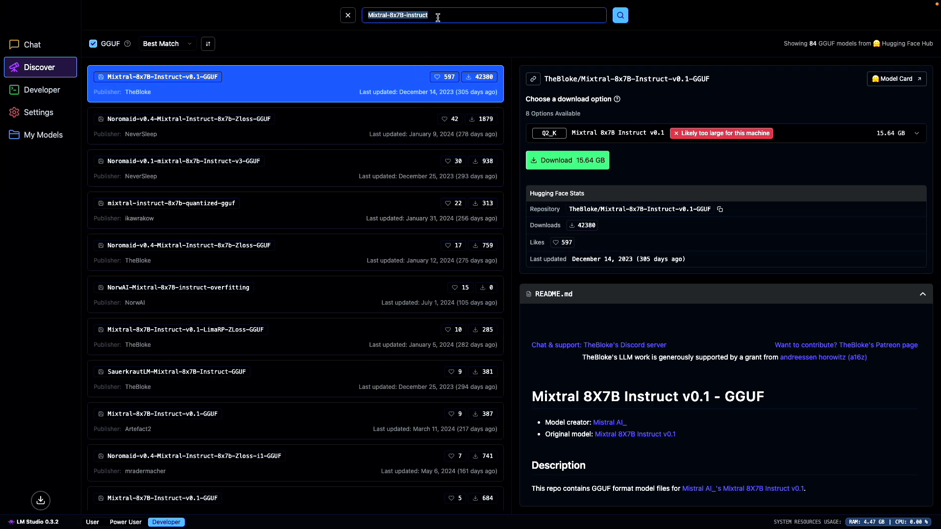
pyautogui.write('instruct')
pyautogui.press('Return')
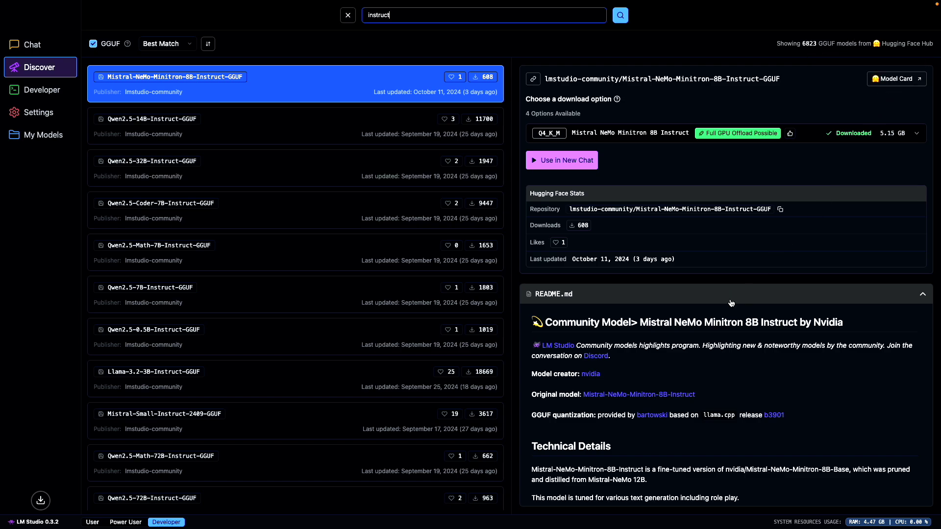
pyautogui.scroll(-10, 720, 338)
pyautogui.scroll(10, 716, 368)
# Check which models are available to load on the local server, and close the list without choosing one
pyautogui.click(45, 92)
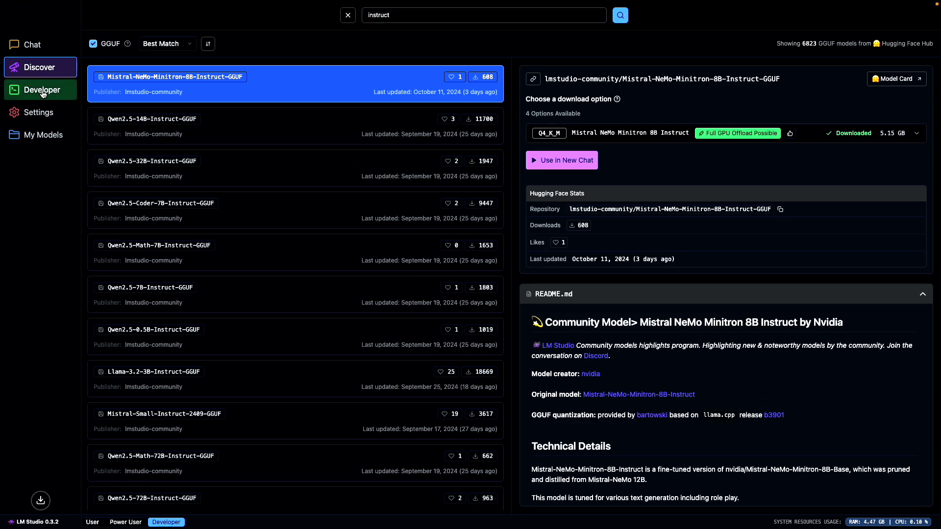
pyautogui.click(458, 16)
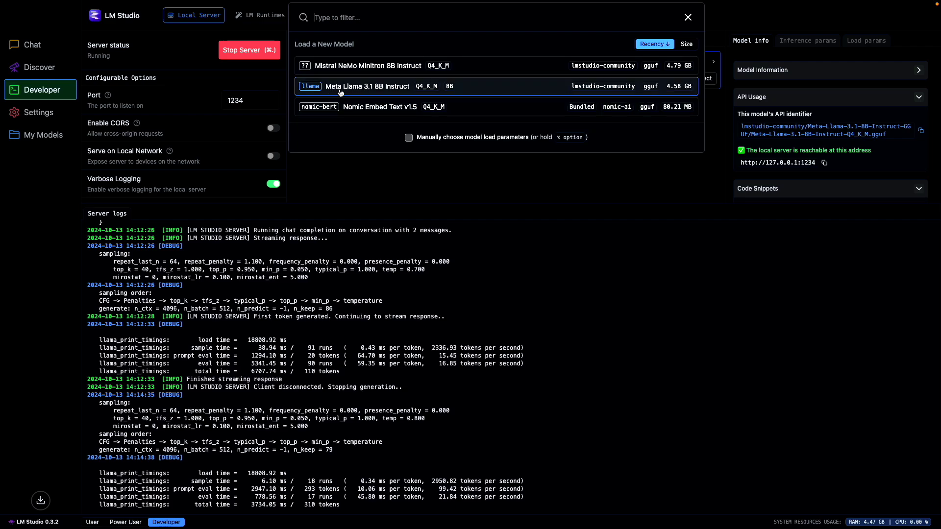
pyautogui.press('Escape')
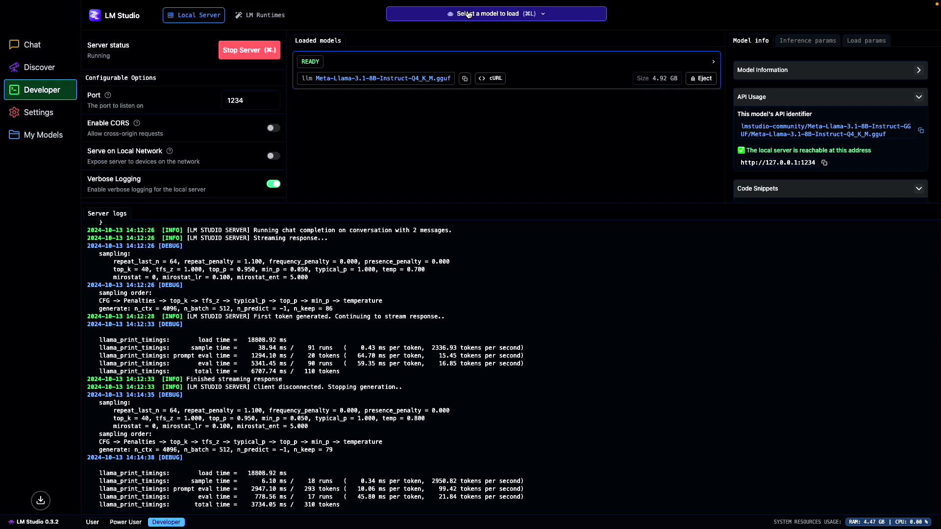
# Search the Discover models for "llama_instruct"
pyautogui.click(38, 69)
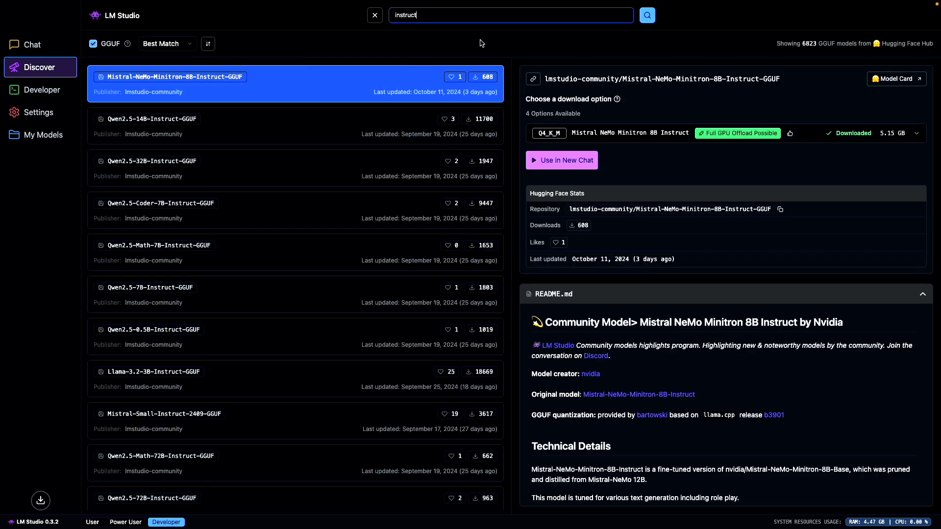
pyautogui.click(395, 15)
pyautogui.write('llama_')
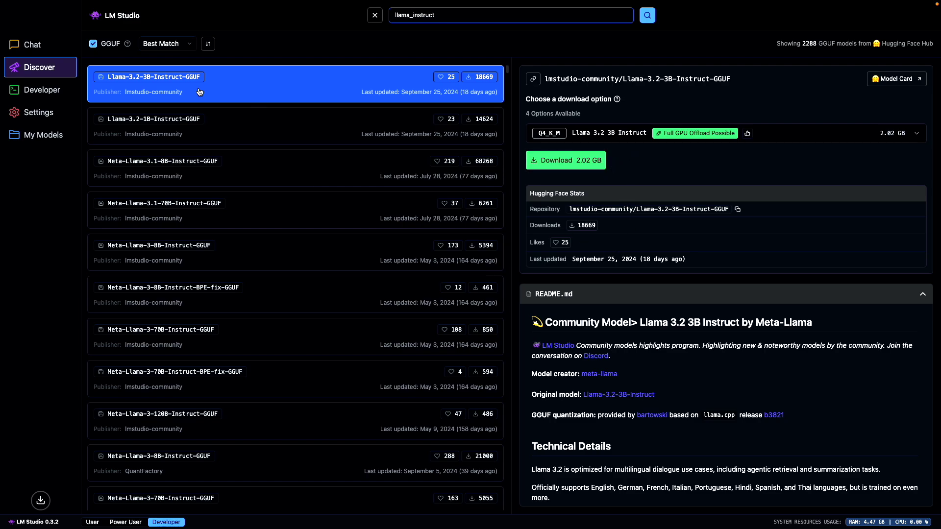
pyautogui.click(43, 94)
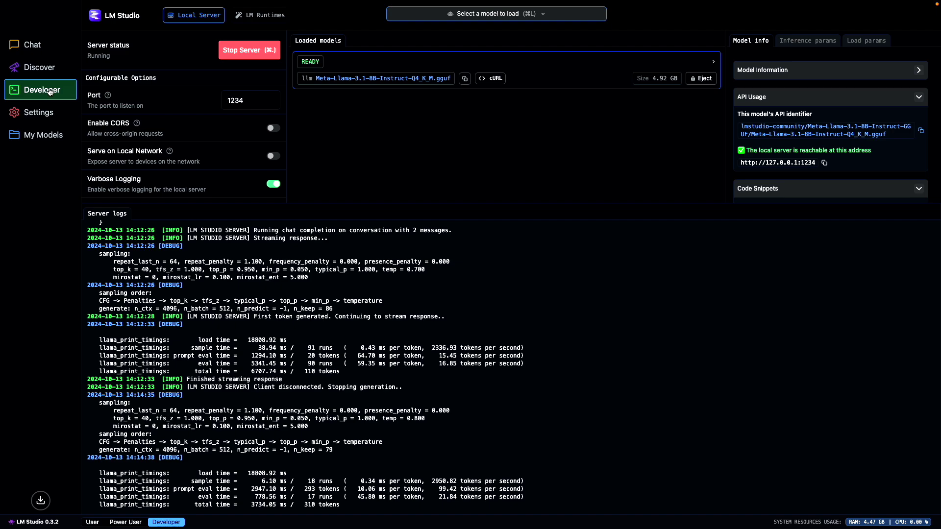
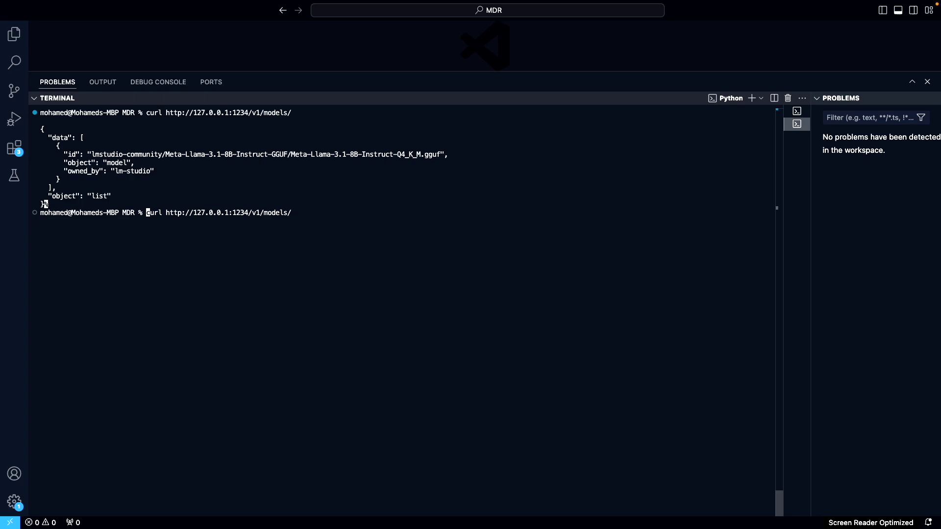
pyautogui.write('curl http://127.0.0.1:1234/v1/chat/completions \\   -H "Content-Type: application/json" \\   -d \'{     "model": "lmstudio-community/Meta-Llama-3.1-8B-Instruct-GGUF/Meta-Llama-3.1-8B-Instruct-Q4_K_M.gguf",     "messages": [       { "role": "system", "content": "Always answer in rhymes." },       { "role": "user", "content": "Introduce yourself." }     ],     "temperature": 0.7,     "max_tokens": -1,     "stream": true   }\'')
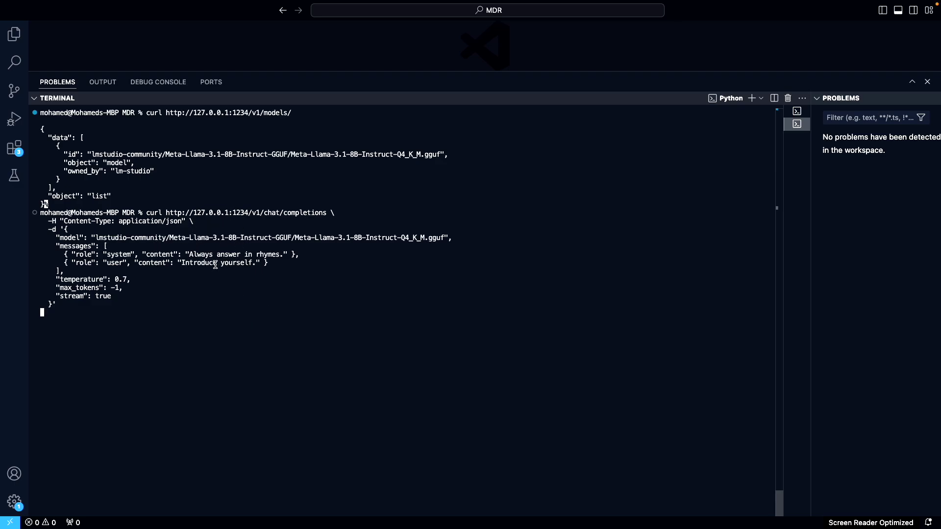
pyautogui.press('Return')
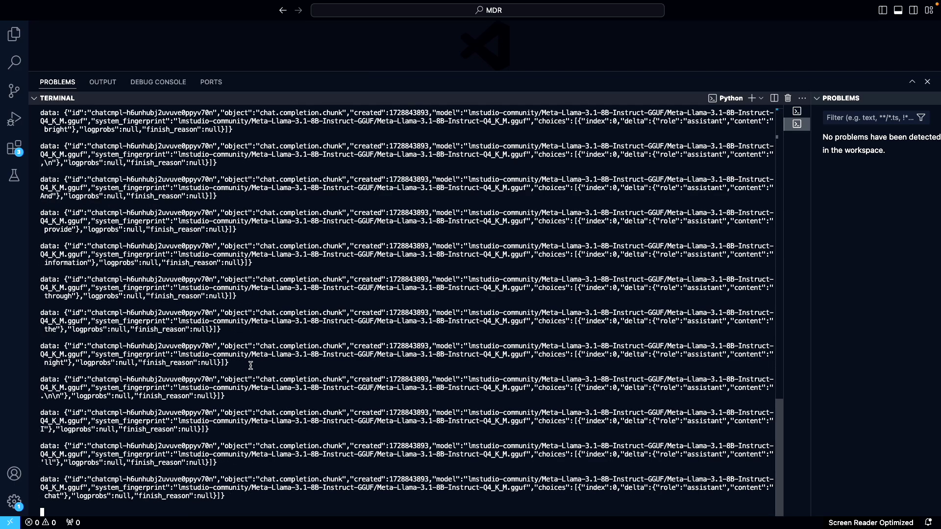
pyautogui.press('super+Tab')
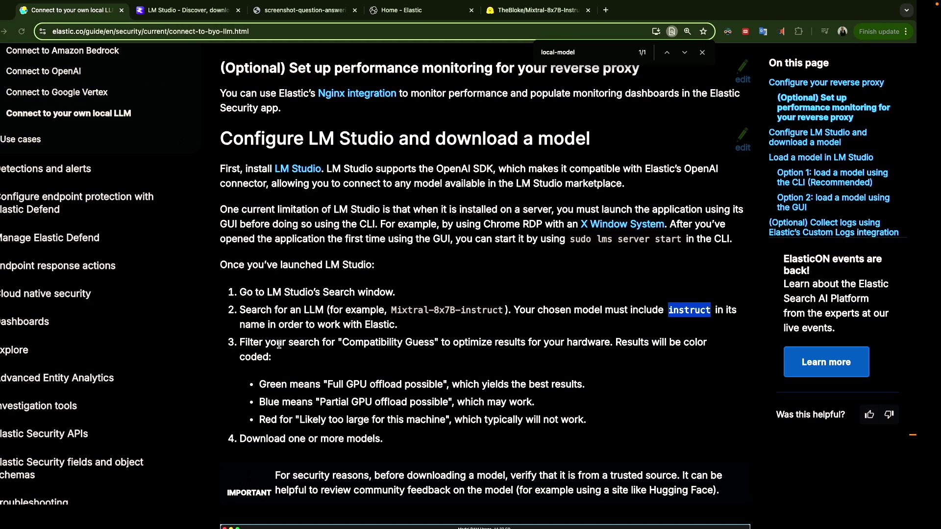
pyautogui.press('super+Tab')
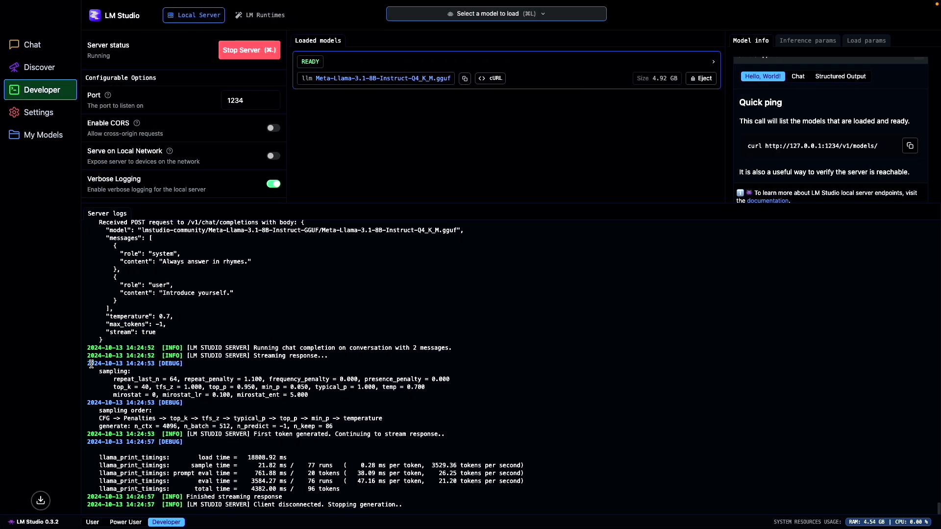
pyautogui.moveTo(88, 363); pyautogui.dragTo(430, 472)
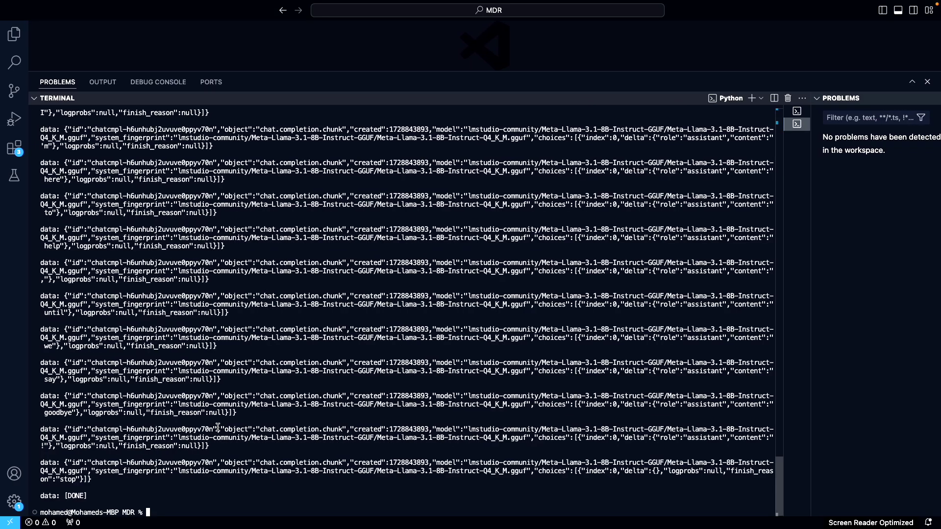
pyautogui.hotkey('ctrl', 'Right')
pyautogui.hotkey('ctrl', 'Right')
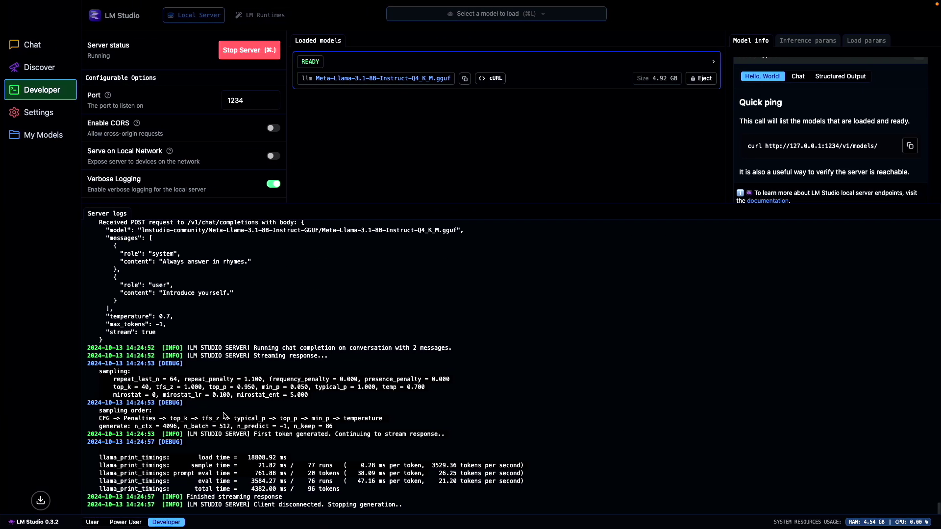
pyautogui.moveTo(428, 472); pyautogui.dragTo(236, 349)
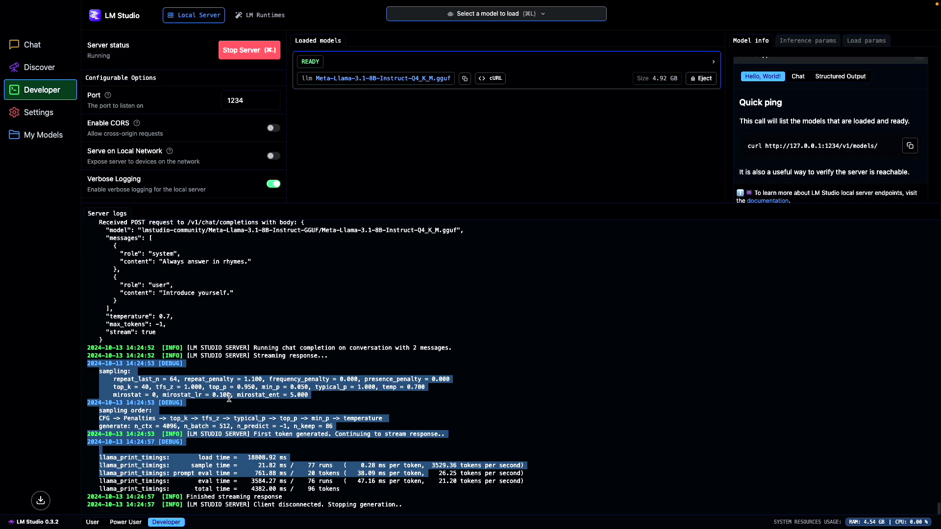
# Send "hi" to the loaded Meta-Llama-3.1-8B-Instruct model in the current chat and view the resulting entries in the server logs
pyautogui.click(33, 44)
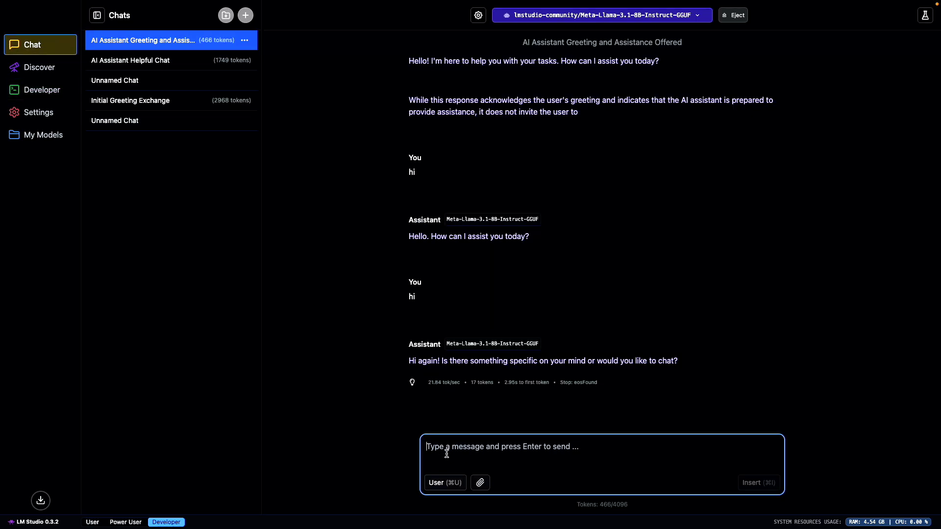
pyautogui.write('hi')
pyautogui.press('Return')
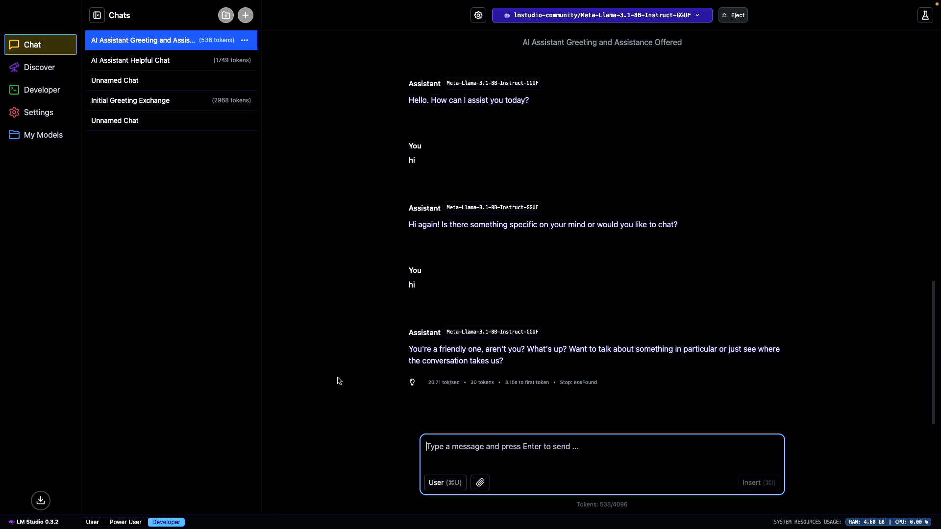
pyautogui.click(52, 95)
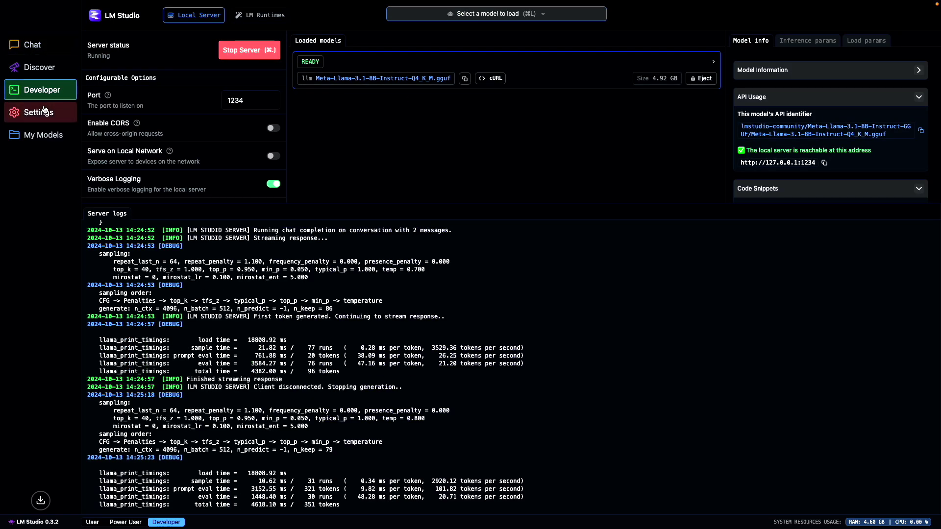
pyautogui.click(43, 110)
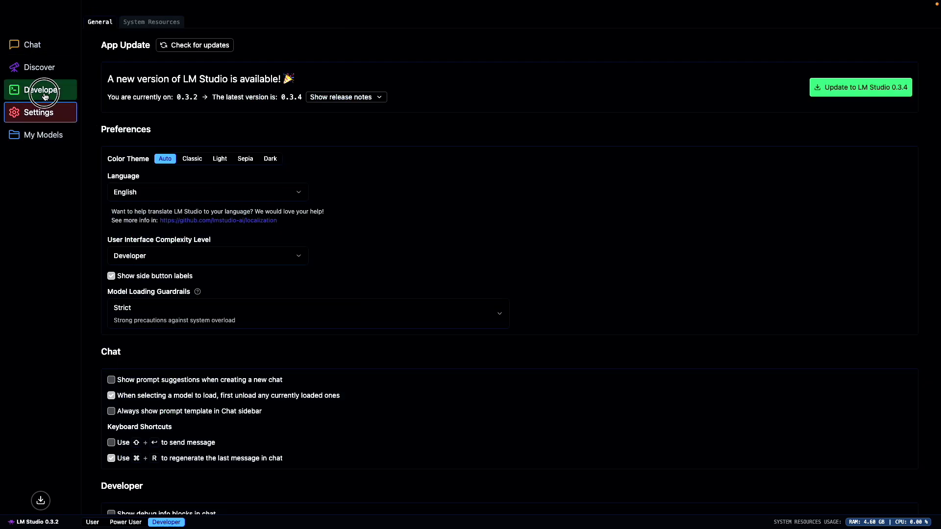
pyautogui.click(45, 96)
# Switch to Elastic in the browser and check the licence status under Stack Management's License Management
pyautogui.press('super+Tab')
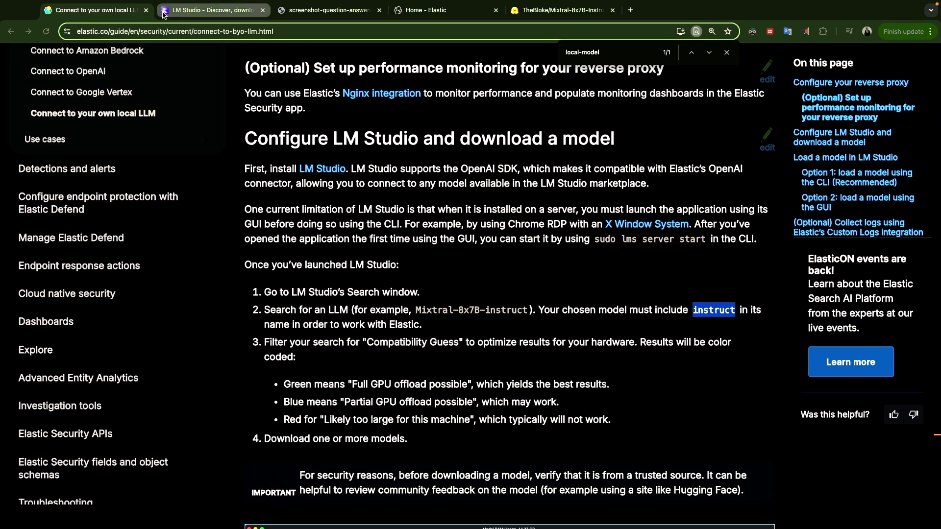
pyautogui.click(426, 10)
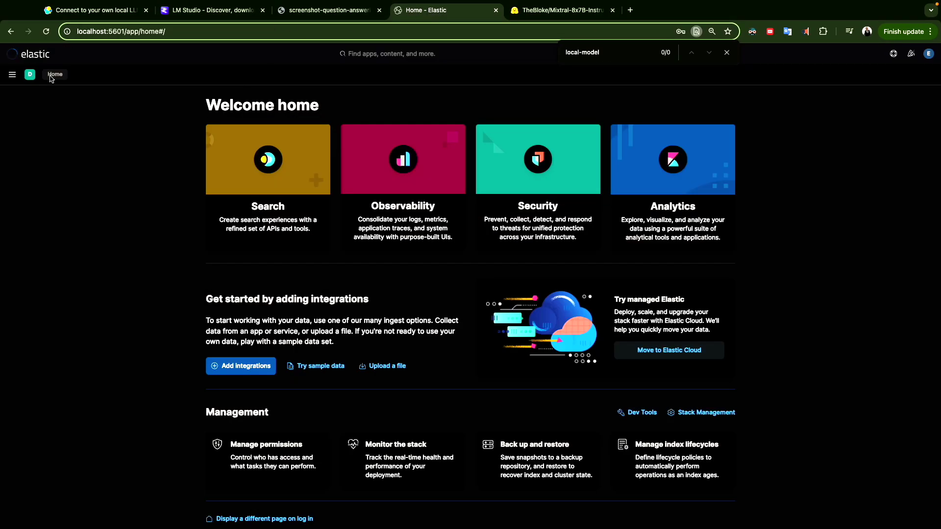
pyautogui.click(12, 76)
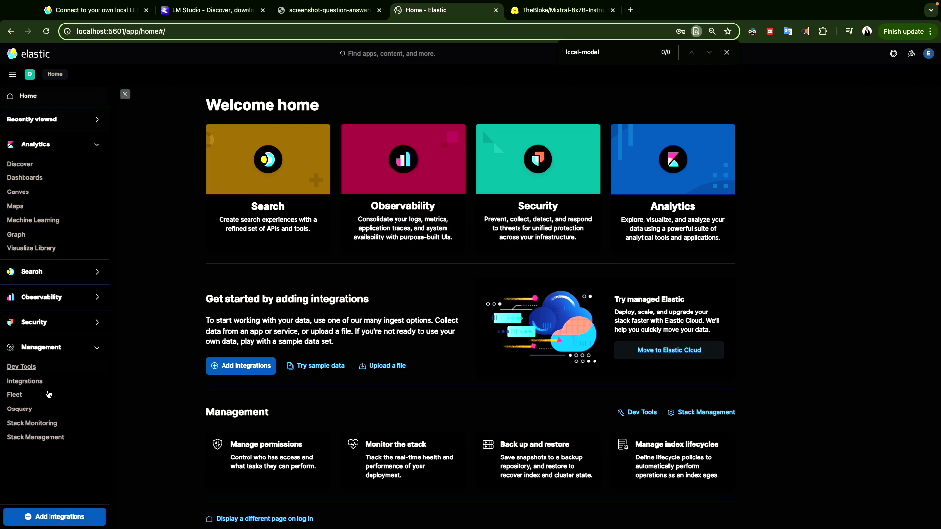
pyautogui.click(42, 439)
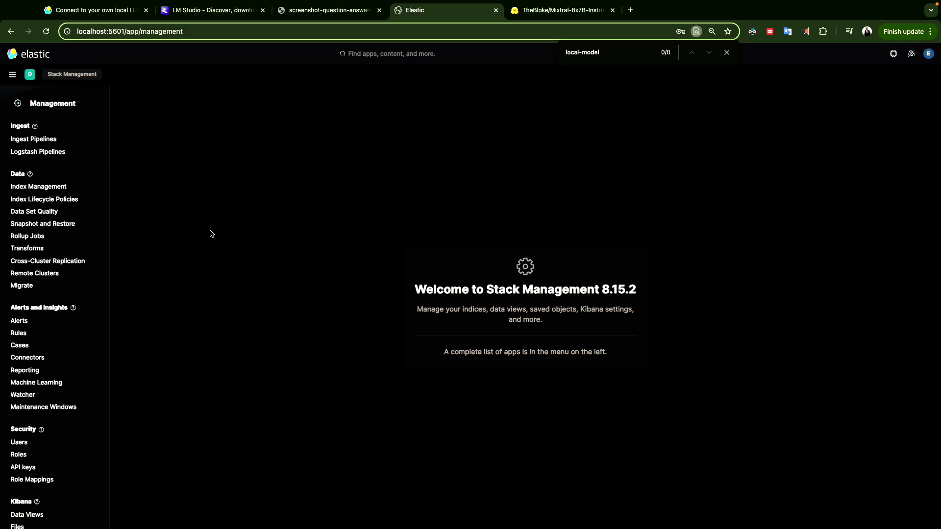
pyautogui.scroll(-3, 49, 363)
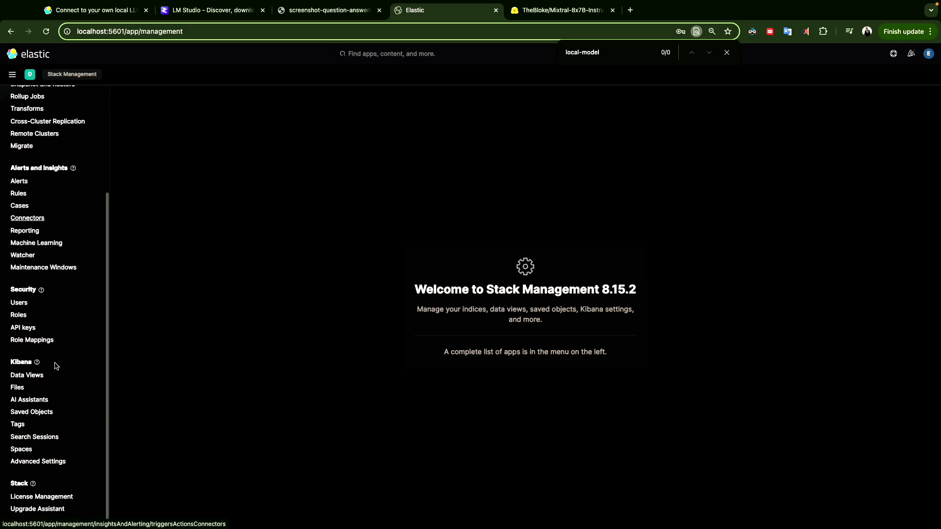
pyautogui.click(34, 497)
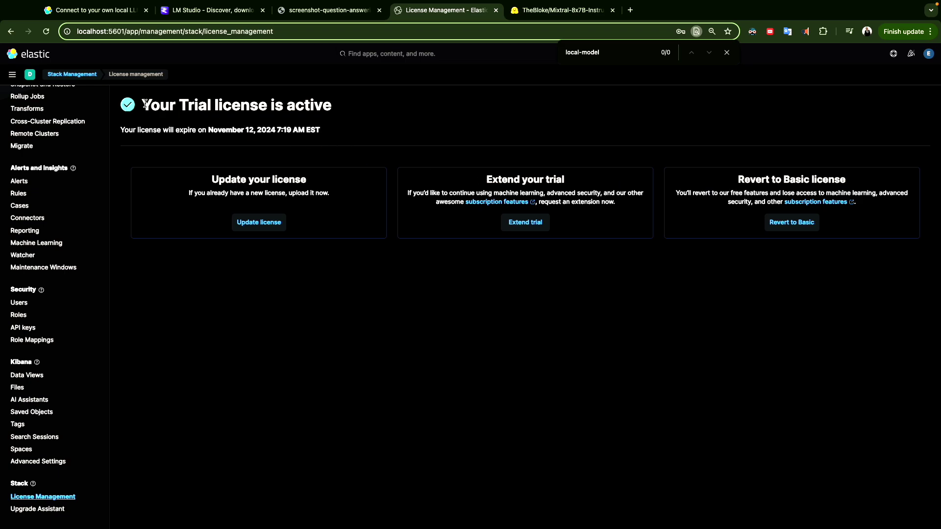
pyautogui.moveTo(145, 104); pyautogui.dragTo(342, 98)
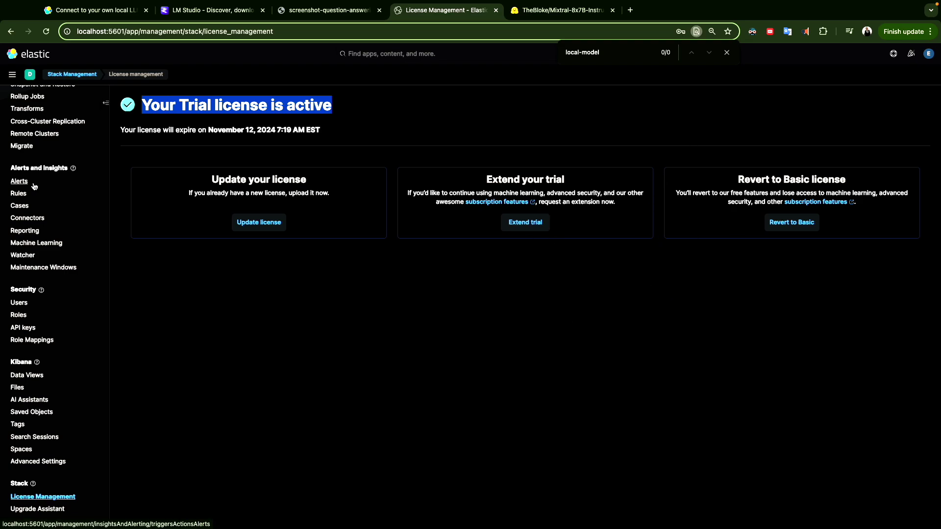
# Open the Meta-Llama-3.1-8B-Instruct-GGUF connector in Elastic and compare its name with the model name in LM Studio's model information
pyautogui.click(29, 218)
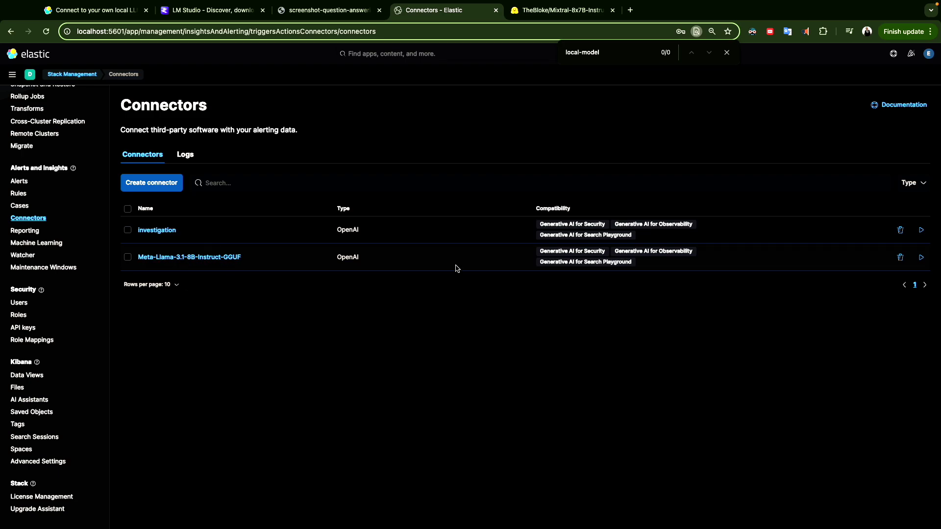
pyautogui.click(214, 256)
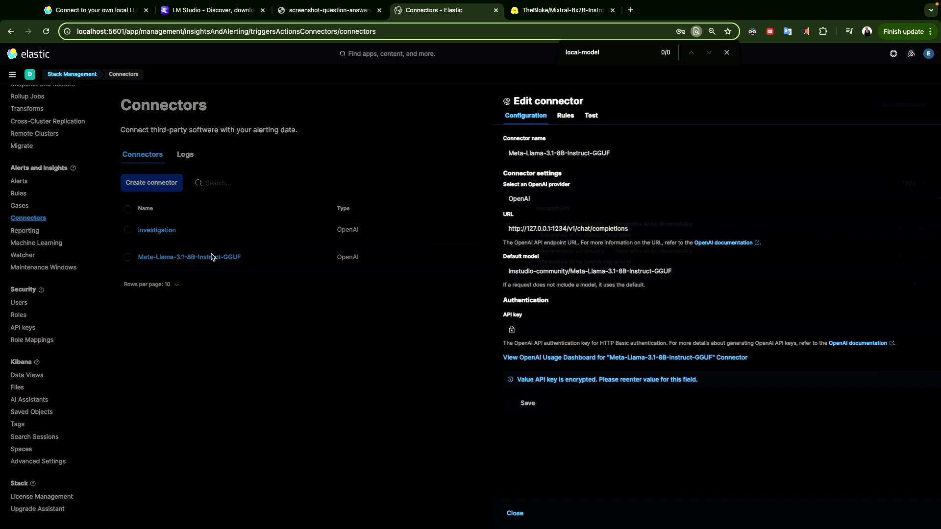
pyautogui.click(553, 151)
pyautogui.doubleClick(553, 151)
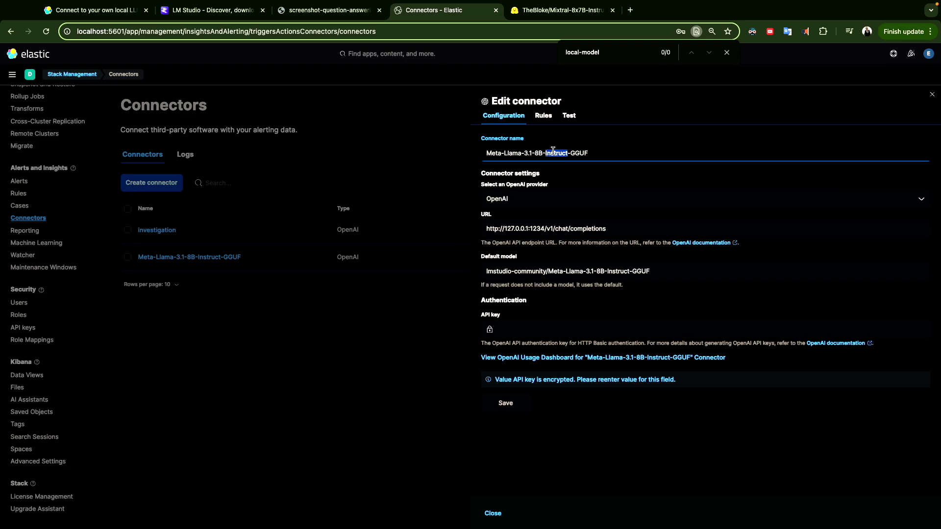
pyautogui.tripleClick(552, 151)
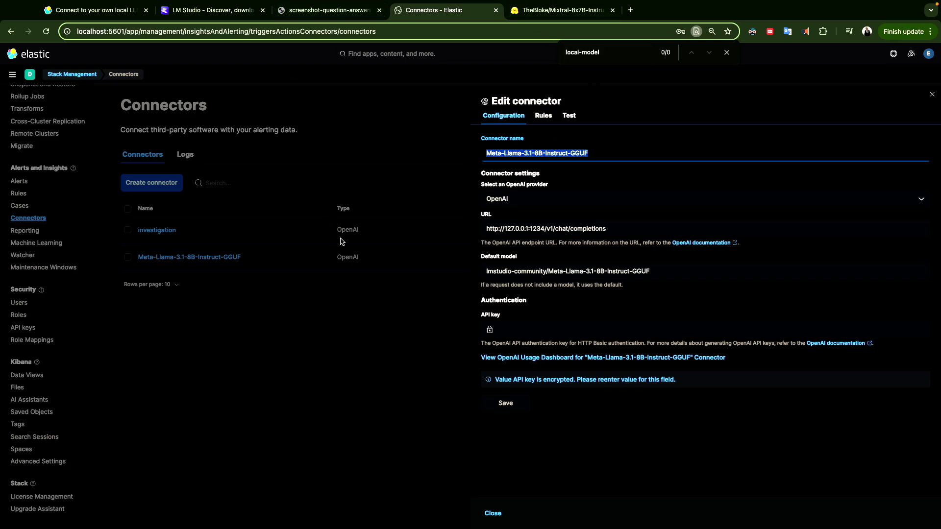
pyautogui.press('super+Tab')
pyautogui.click(814, 74)
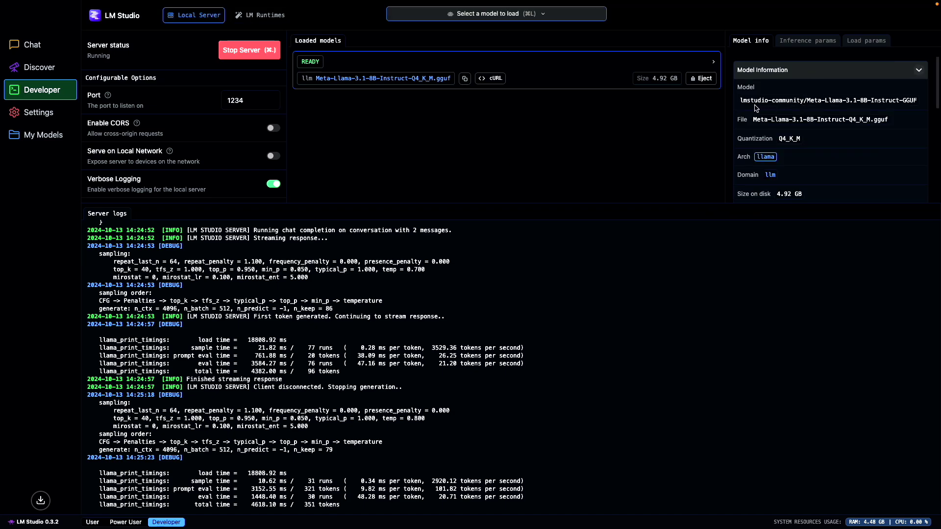
pyautogui.moveTo(741, 104); pyautogui.dragTo(912, 100)
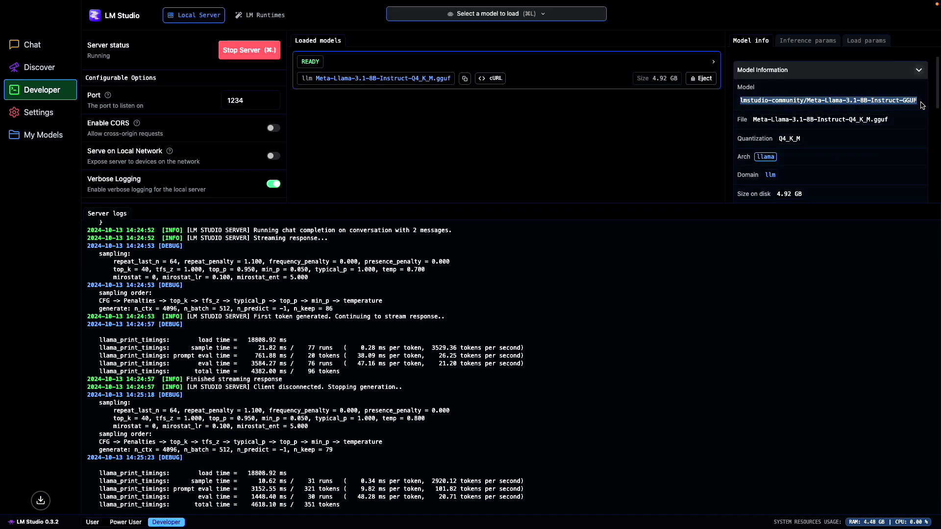
pyautogui.click(832, 101)
pyautogui.moveTo(807, 101); pyautogui.dragTo(918, 102)
pyautogui.hotkey('ctrl', 'Left')
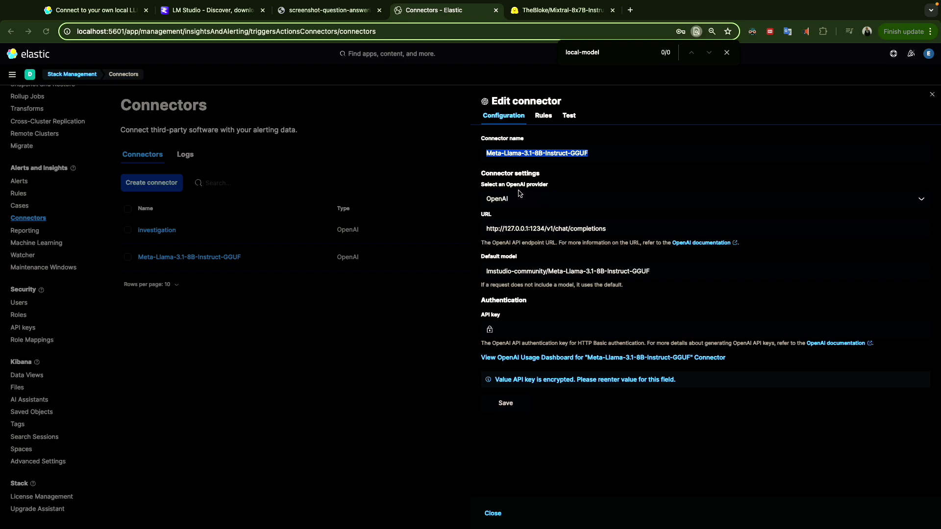
# Compare the connector's URL with the local server address in LM Studio's API usage details, and return to the connector
pyautogui.tripleClick(537, 229)
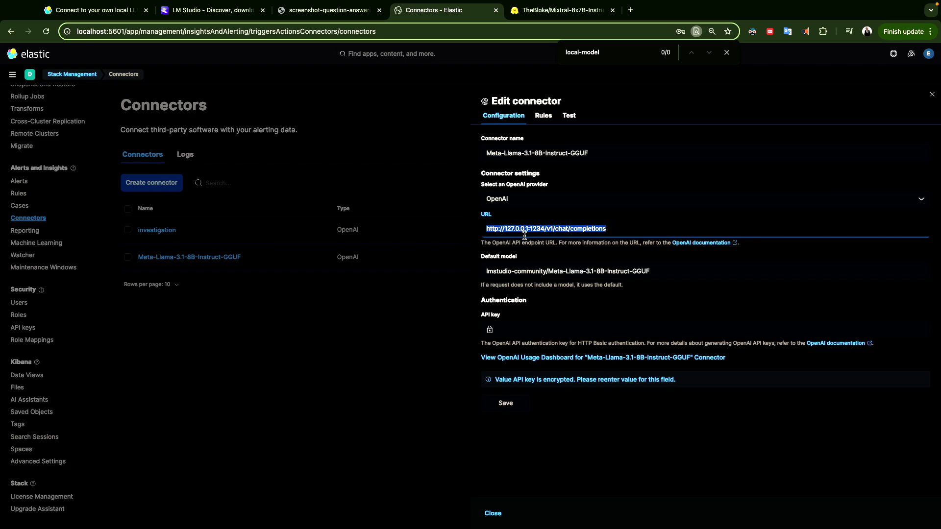
pyautogui.hotkey('ctrl', 'Right')
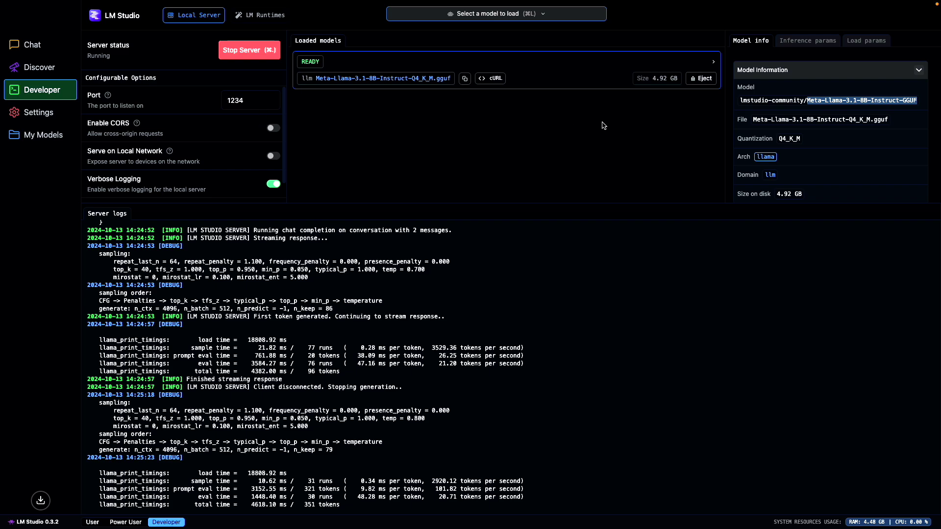
pyautogui.click(823, 73)
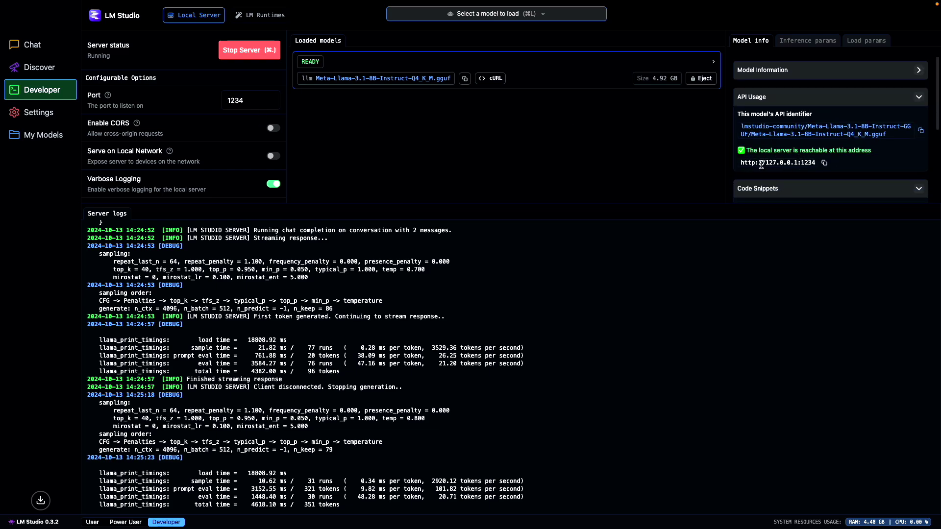
pyautogui.press('super+Tab')
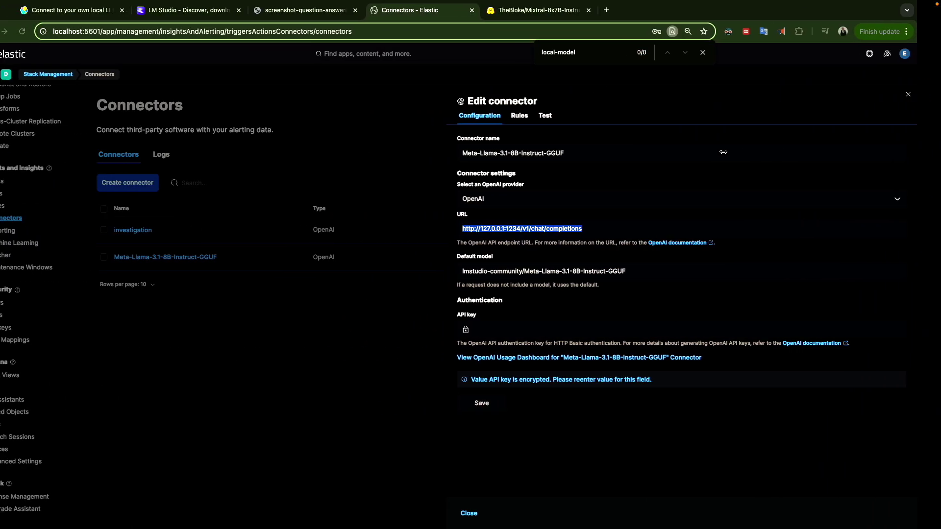
pyautogui.click(505, 327)
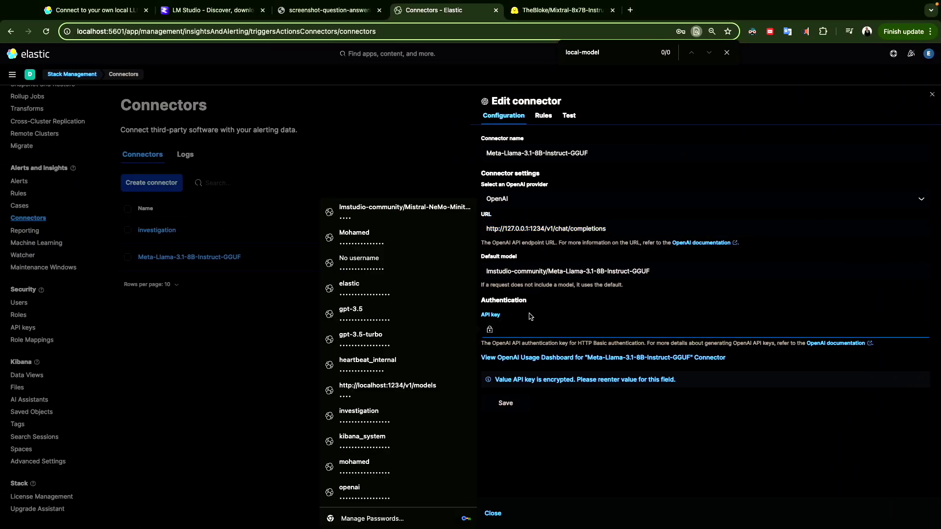
# Compare the connector's default model with the model's API identifier in LM Studio
pyautogui.moveTo(488, 271); pyautogui.dragTo(627, 270)
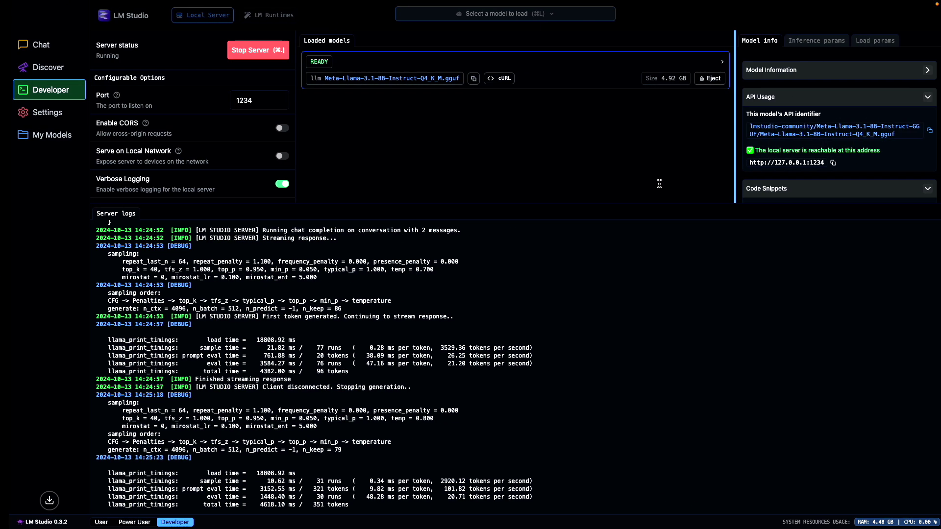
pyautogui.click(789, 248)
pyautogui.scroll(-2, 788, 147)
pyautogui.scroll(-2, 788, 147)
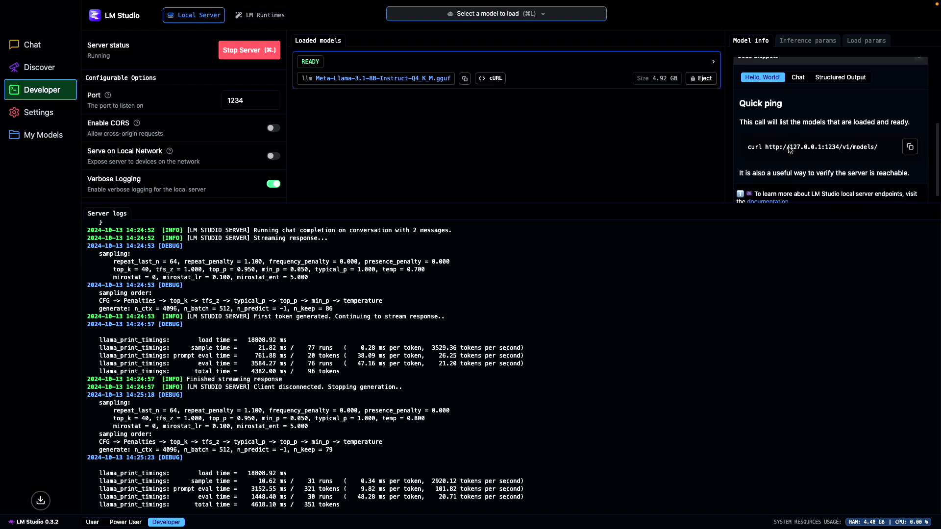
pyautogui.scroll(4, 788, 148)
pyautogui.scroll(1, 790, 149)
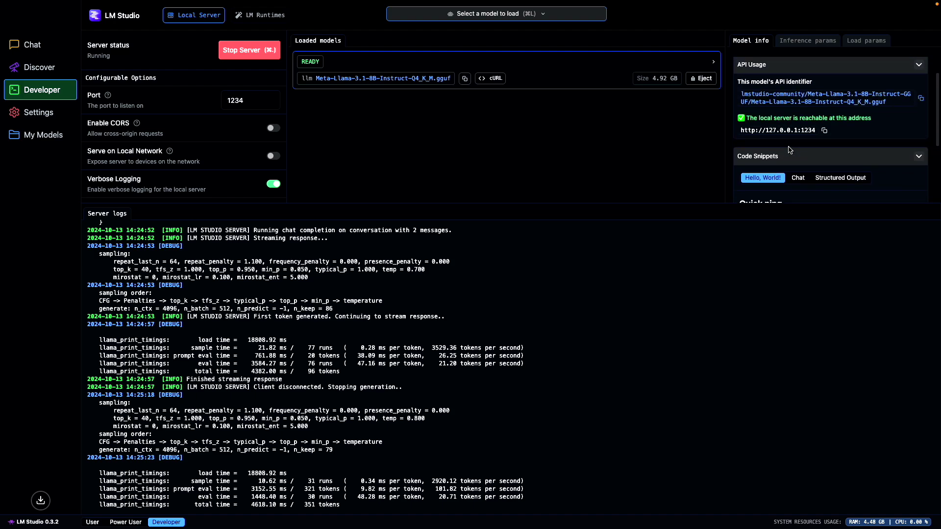
pyautogui.scroll(2, 808, 144)
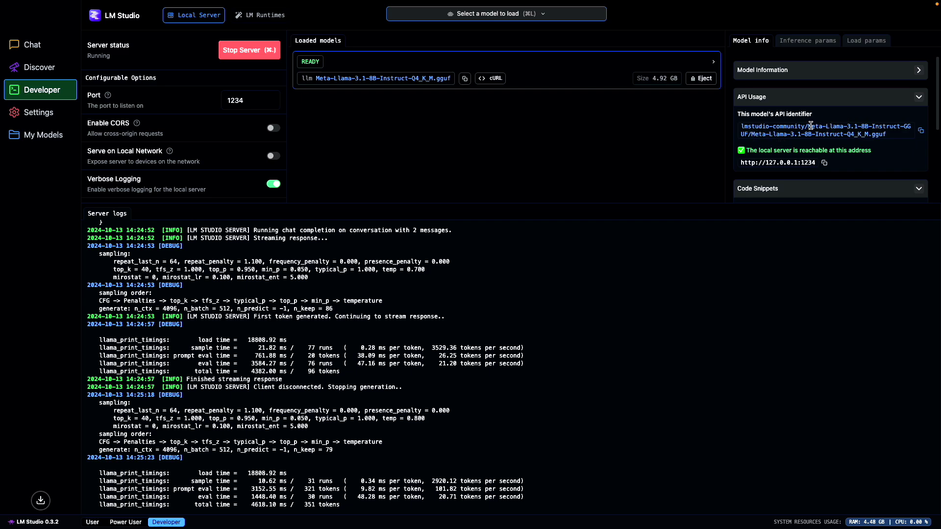
pyautogui.moveTo(810, 126); pyautogui.dragTo(748, 135)
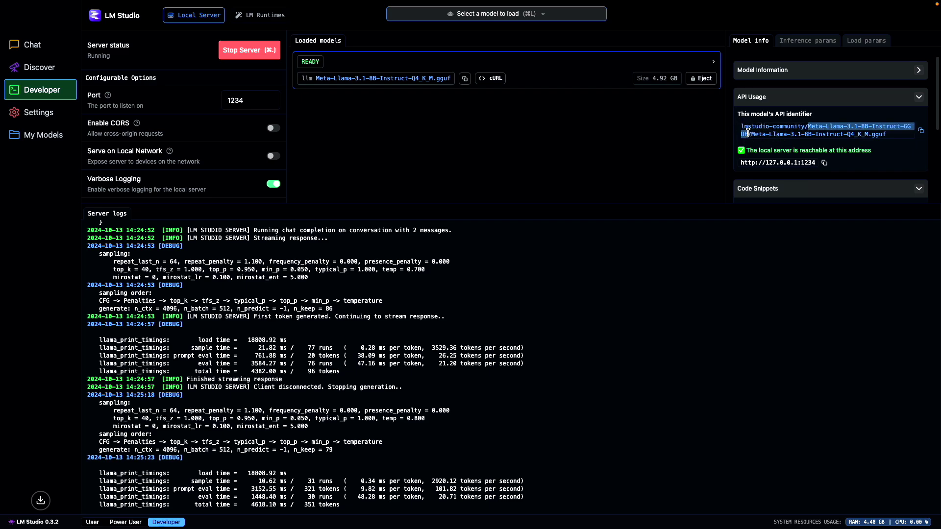
pyautogui.press('super+Tab')
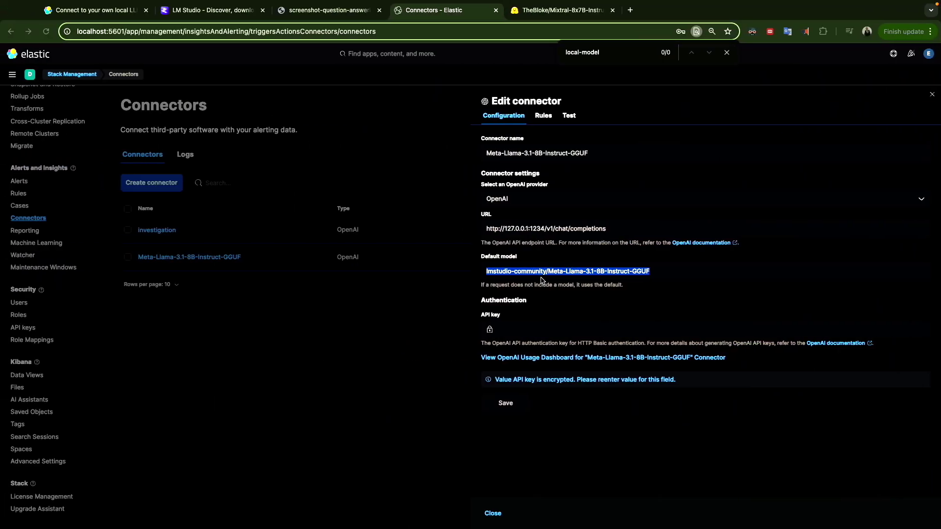
pyautogui.click(573, 270)
pyautogui.press('super+Tab')
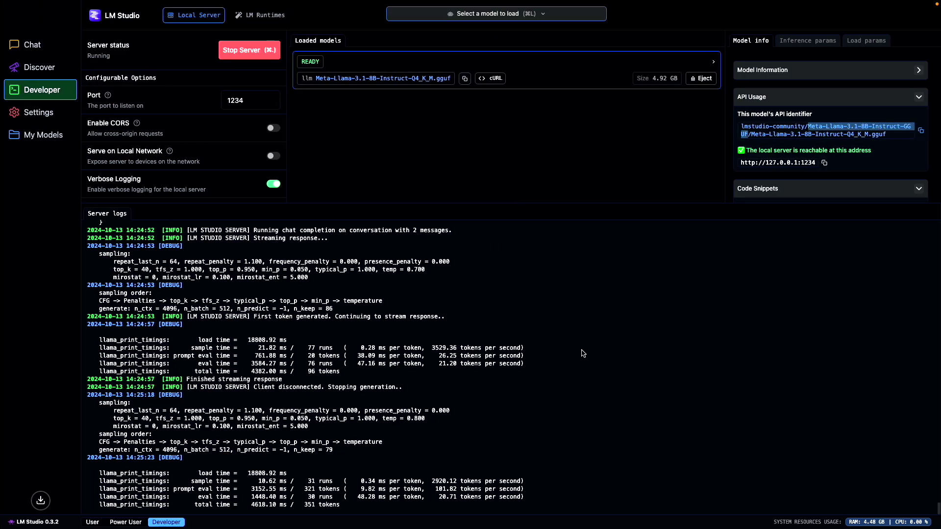
# Return to the Elastic connector, view its API key field, and close the connector without saving
pyautogui.press('super+Tab')
pyautogui.click(512, 326)
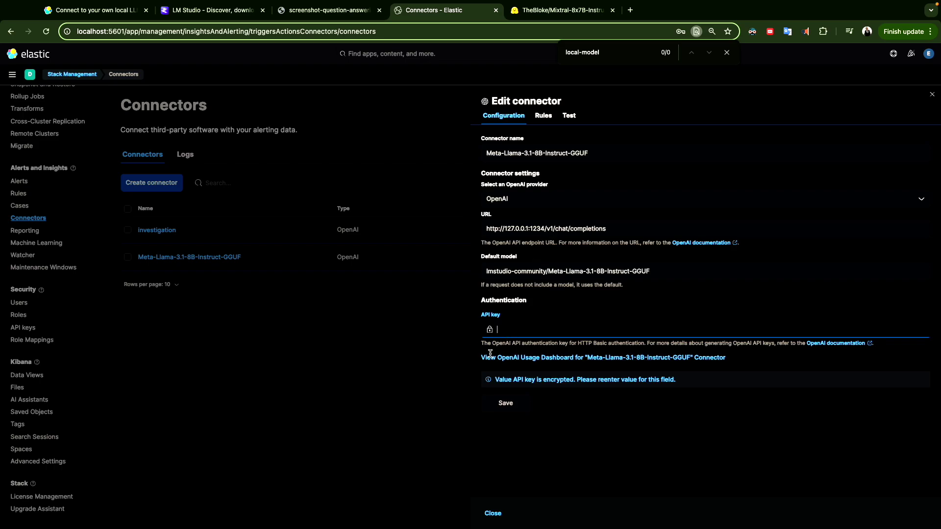
pyautogui.click(390, 371)
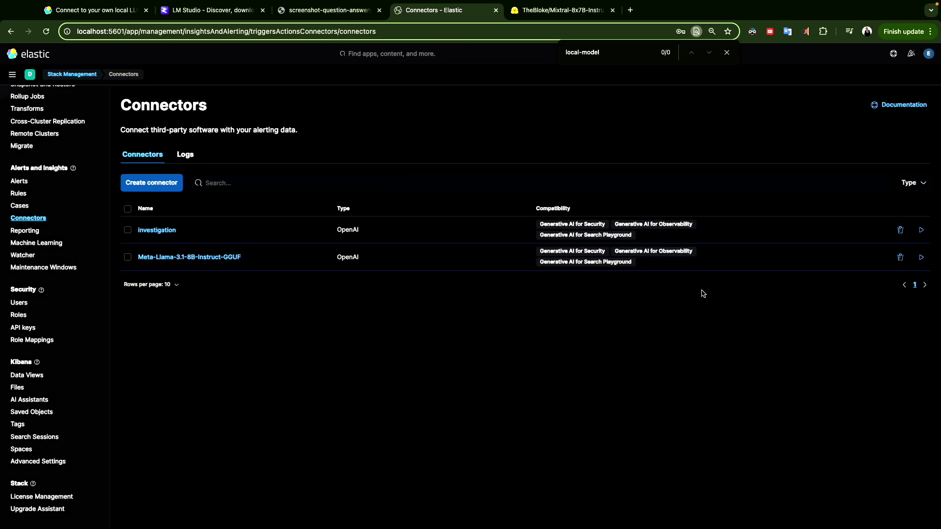
# Test the Meta-Llama-3.1-8B-Instruct-GGUF connector with the default "Hello world" message, and close the connector
pyautogui.click(921, 257)
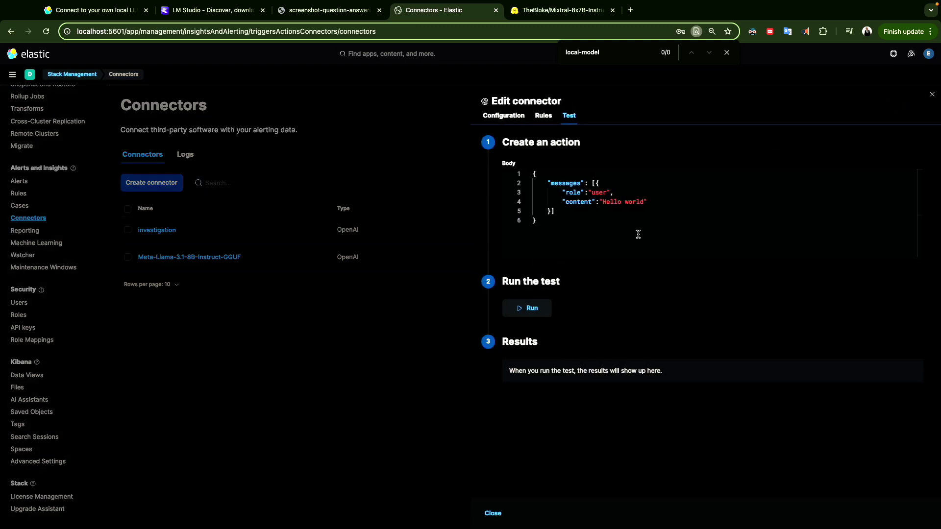
pyautogui.click(523, 308)
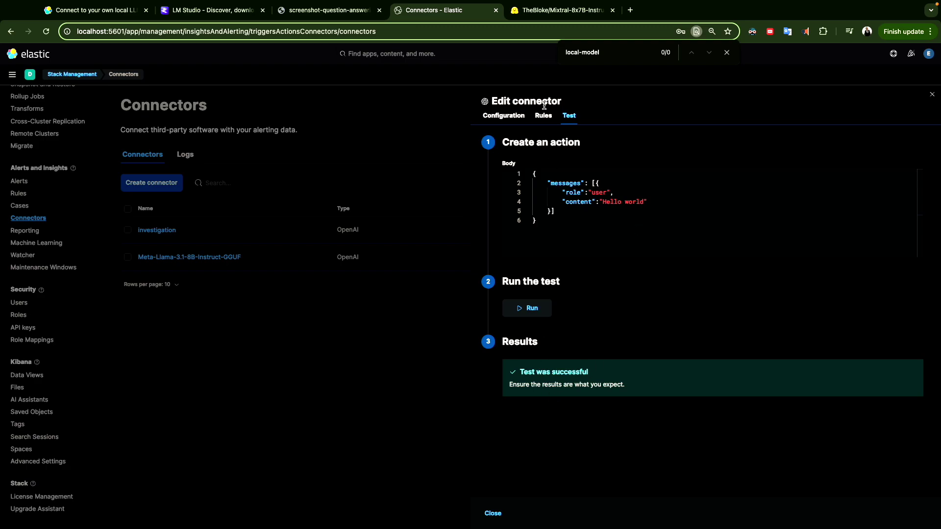
pyautogui.click(313, 368)
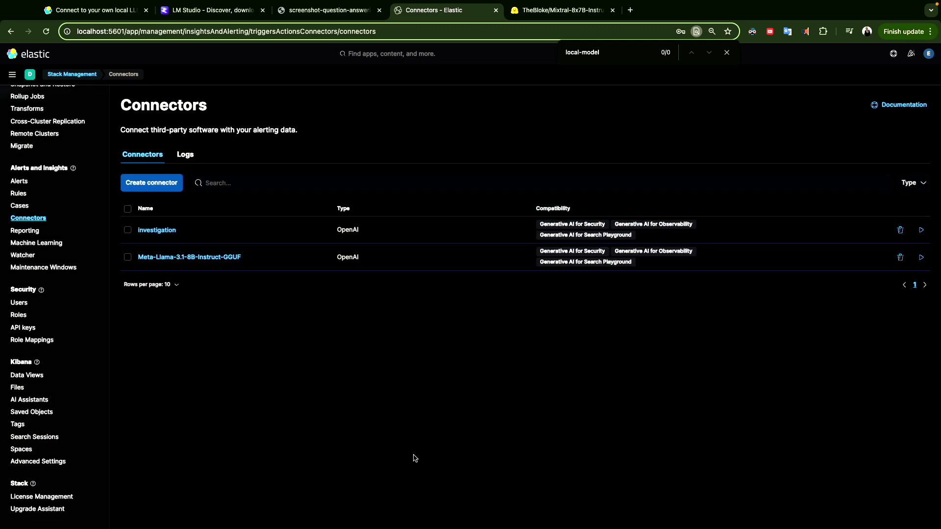
# Open the AI Assistant in Elastic Security and view which connector is selected for the chat
pyautogui.click(12, 74)
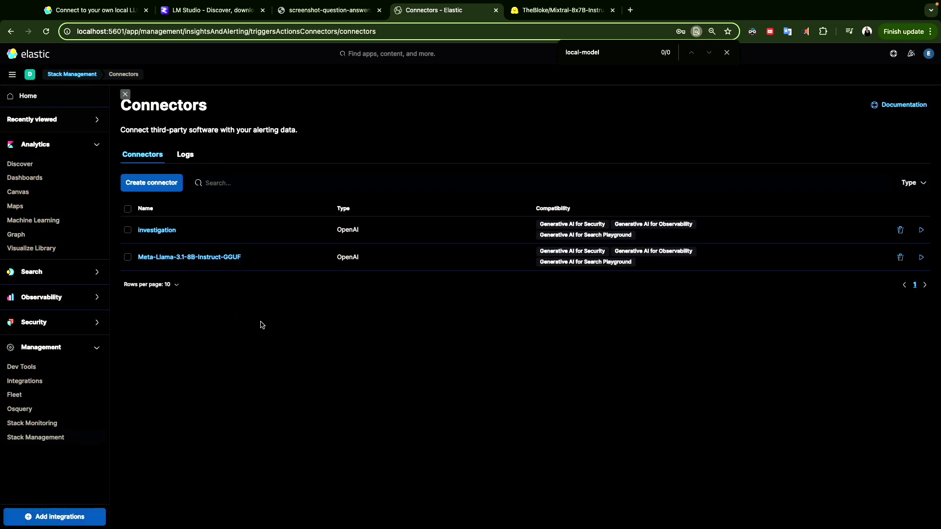
pyautogui.hotkey('ctrl', 'Right')
pyautogui.hotkey('ctrl', 'Left')
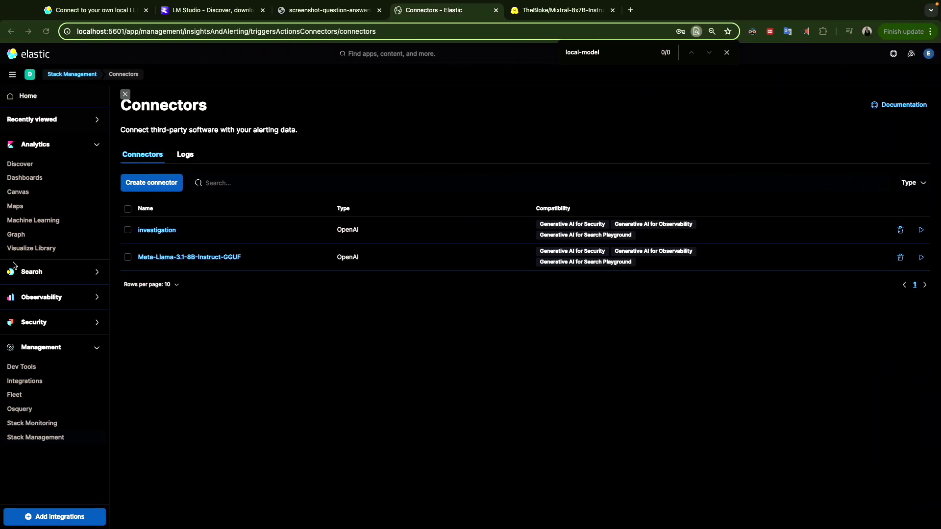
pyautogui.click(33, 321)
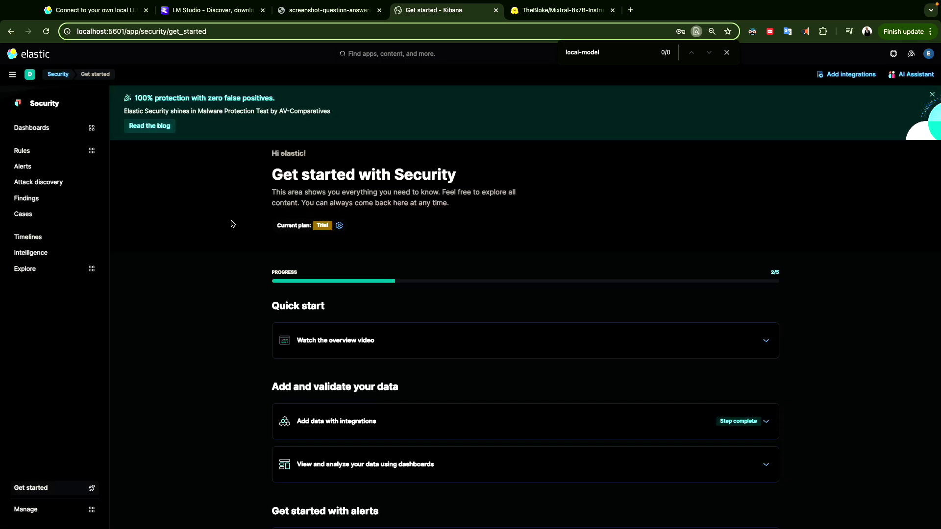
pyautogui.click(902, 74)
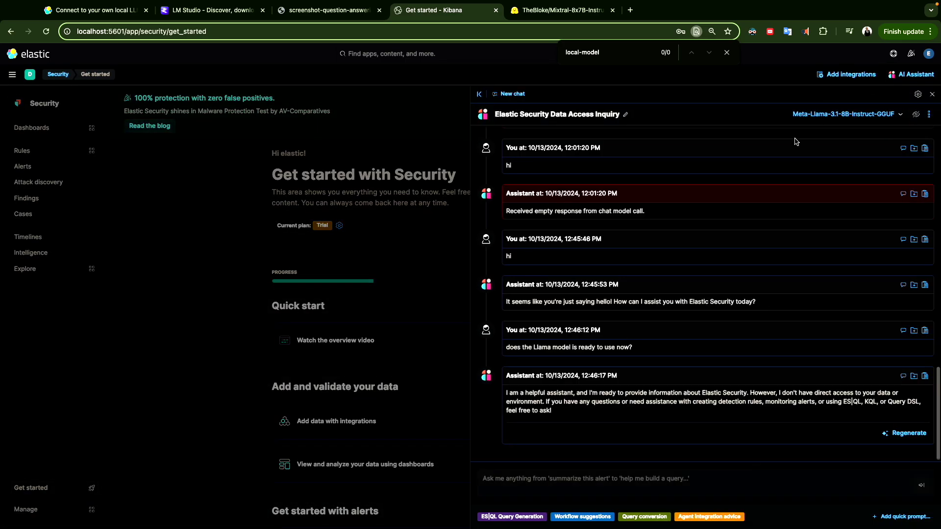
pyautogui.click(896, 114)
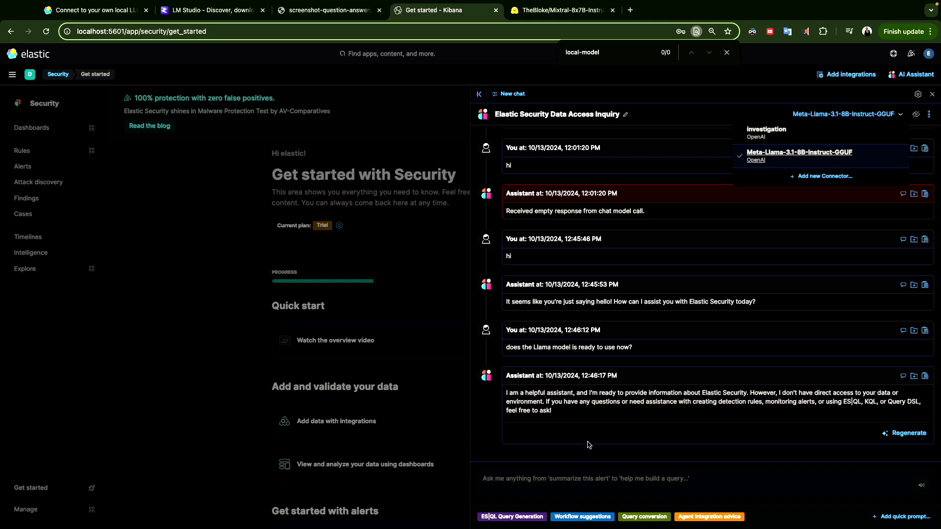
# Send the prompt "how to invetigation ransomware attack" to the AI Assistant using the Meta-Llama-3.1-8B-Instruct-GGUF connector
pyautogui.click(544, 478)
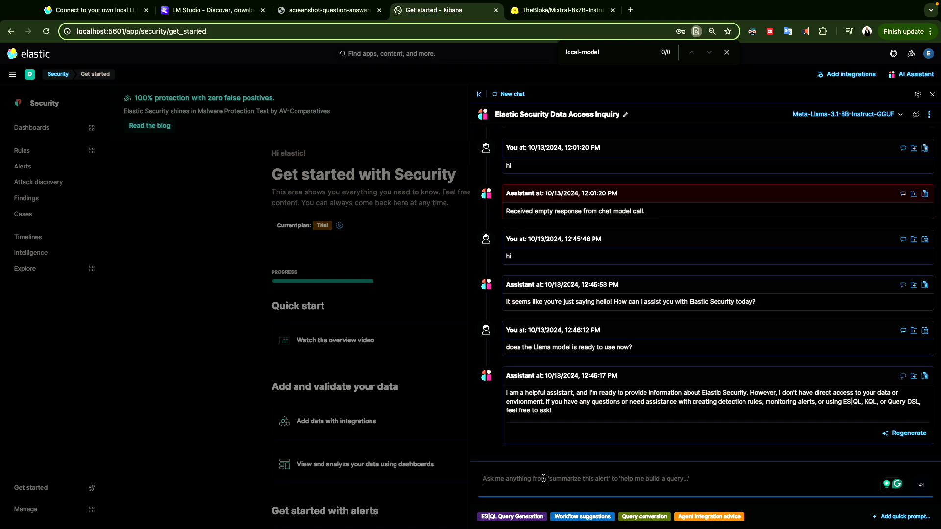
pyautogui.write('how to')
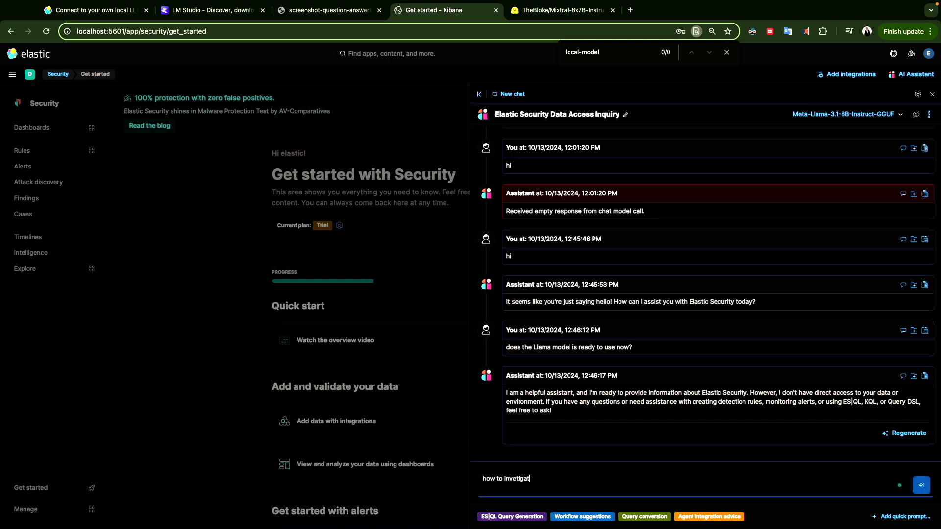
pyautogui.write(' investigation ransomware attack')
pyautogui.press('Return')
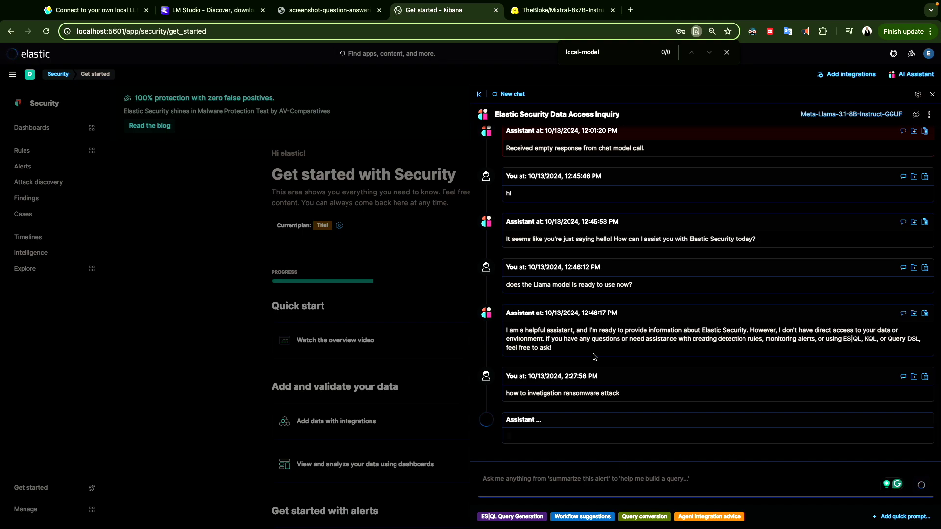
pyautogui.hotkey('ctrl', 'Right')
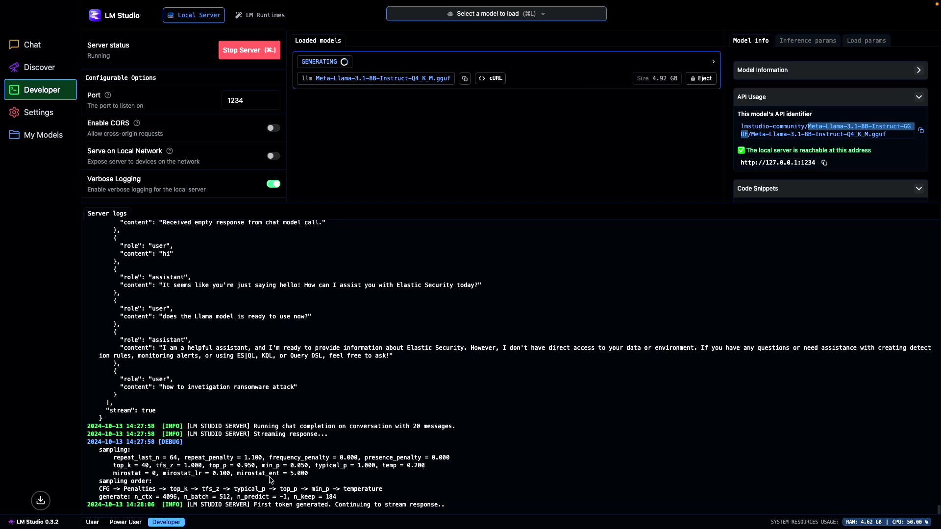
pyautogui.press('super+Tab')
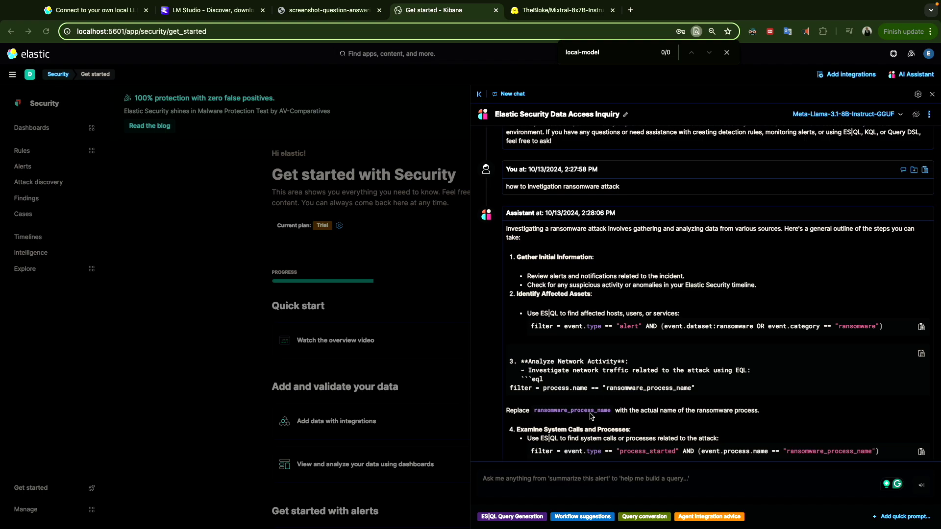
pyautogui.scroll(-2, 592, 416)
pyautogui.scroll(-2, 592, 415)
pyautogui.scroll(-3, 570, 349)
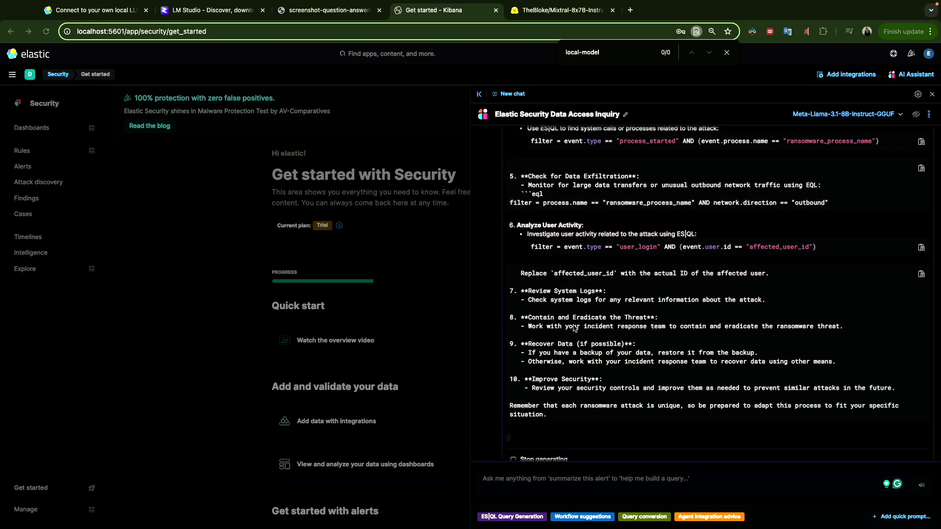
pyautogui.scroll(-5, 572, 372)
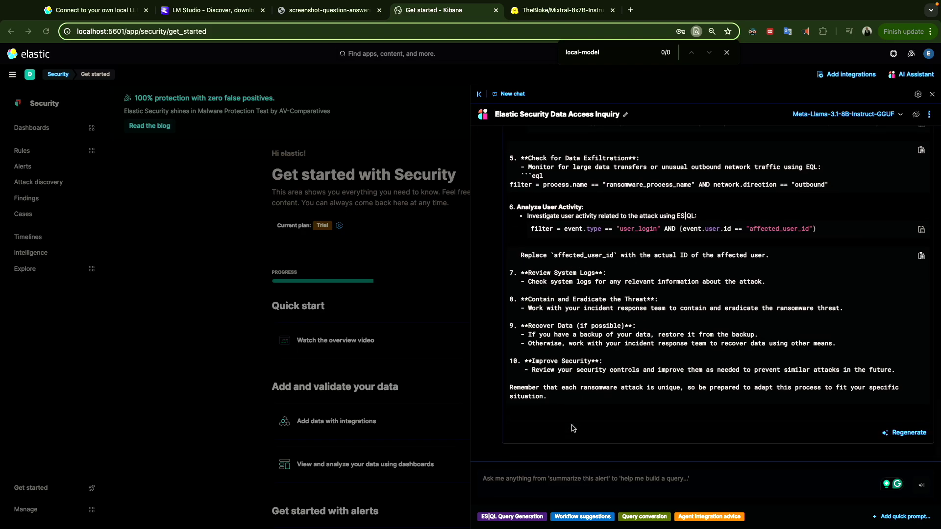
pyautogui.hotkey('ctrl', 'Right')
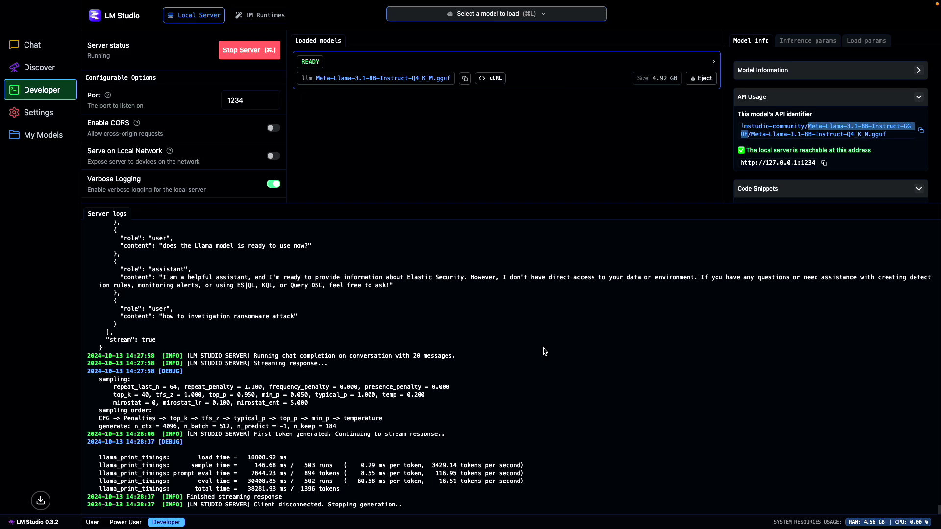
pyautogui.hotkey('ctrl', 'Left')
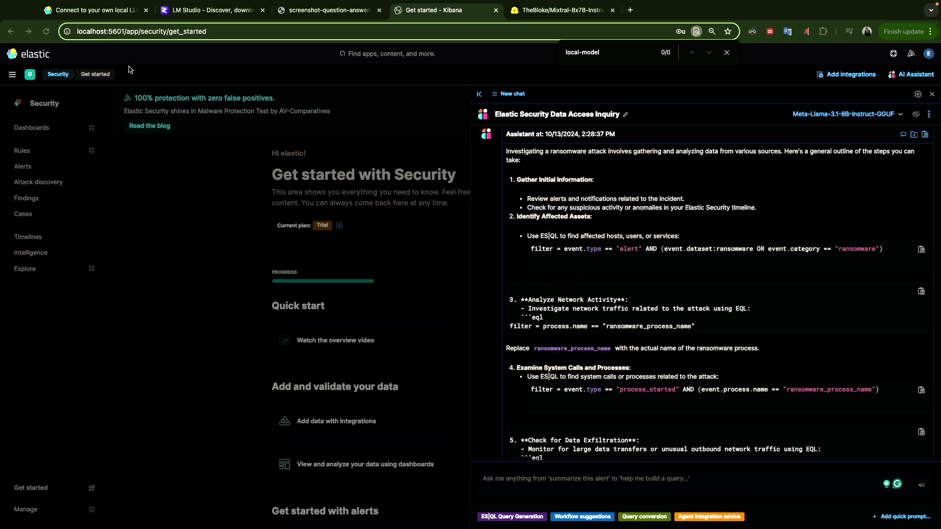
pyautogui.scroll(-2, 593, 376)
pyautogui.scroll(-1, 592, 376)
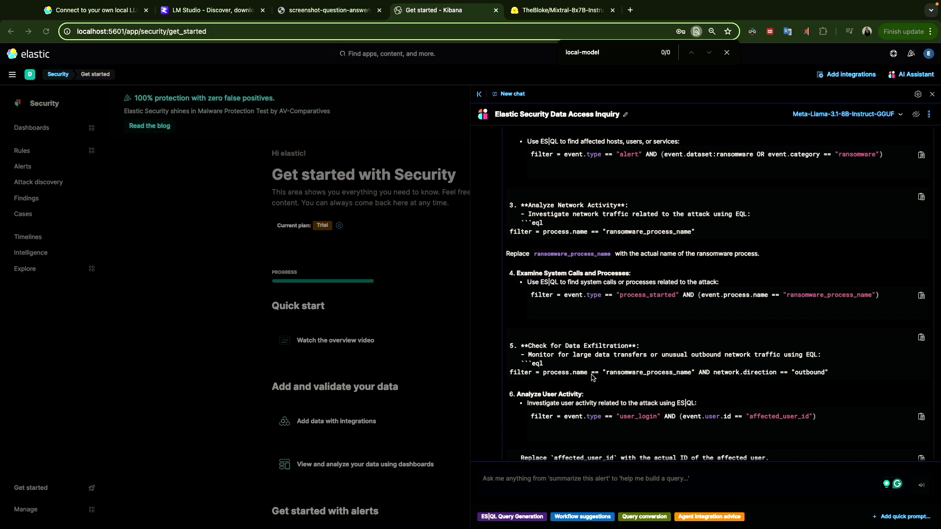
pyautogui.moveTo(665, 7)
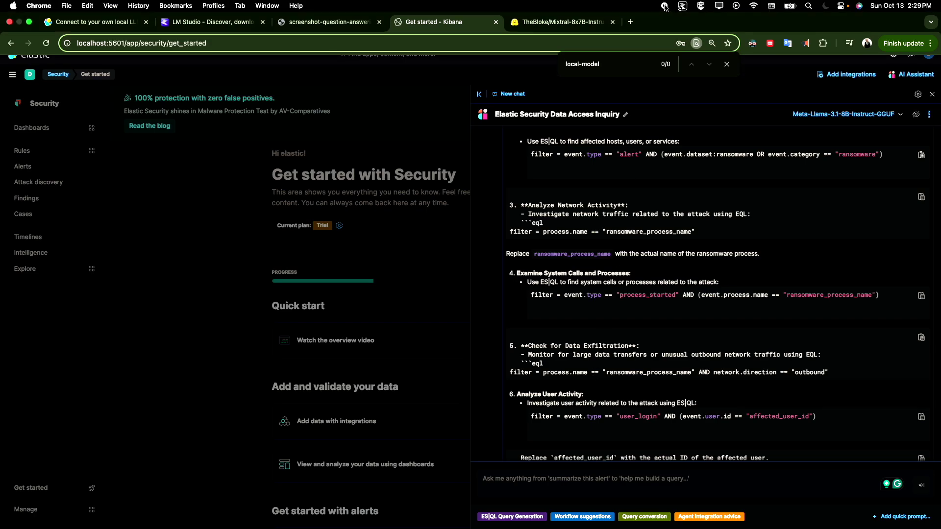